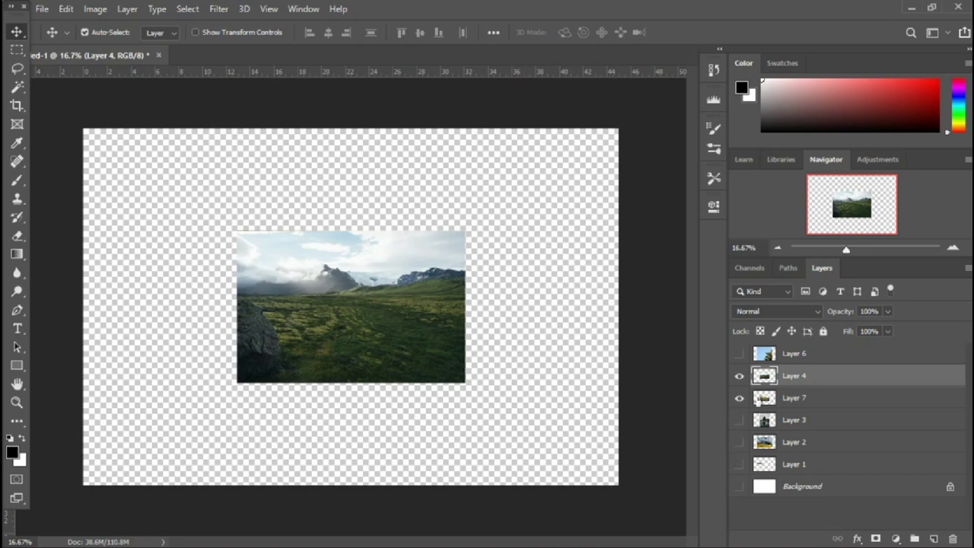
Hide Layer 7 and scale the Layer 4 mountain meadow photo to fill the canvas
{"action": "left_click", "coordinate": [739, 397]}
{"action": "key", "text": "ctrl+t"}
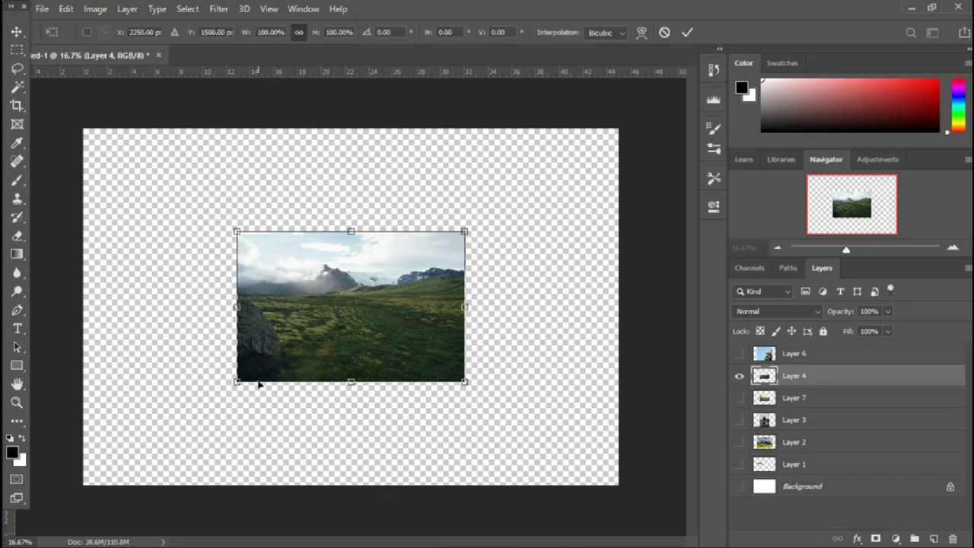
{"action": "left_click_drag", "start_coordinate": [464, 230], "coordinate": [622, 129]}
{"action": "left_click_drag", "start_coordinate": [519, 260], "coordinate": [519, 281]}
{"action": "key", "text": "Return"}
Move Layer 7 above the mountain photo and stretch the misty meadow across the canvas
{"action": "left_click_drag", "start_coordinate": [794, 397], "coordinate": [793, 368]}
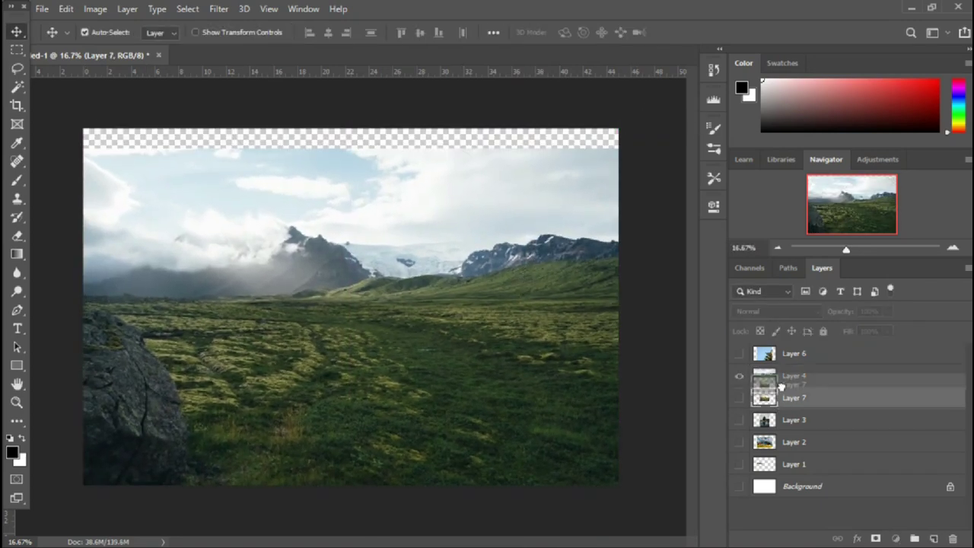
{"action": "left_click", "coordinate": [739, 375]}
{"action": "key", "text": "ctrl+t"}
{"action": "left_click_drag", "start_coordinate": [235, 232], "coordinate": [81, 124]}
{"action": "left_click_drag", "start_coordinate": [463, 124], "coordinate": [617, 139]}
{"action": "left_click_drag", "start_coordinate": [567, 181], "coordinate": [565, 222]}
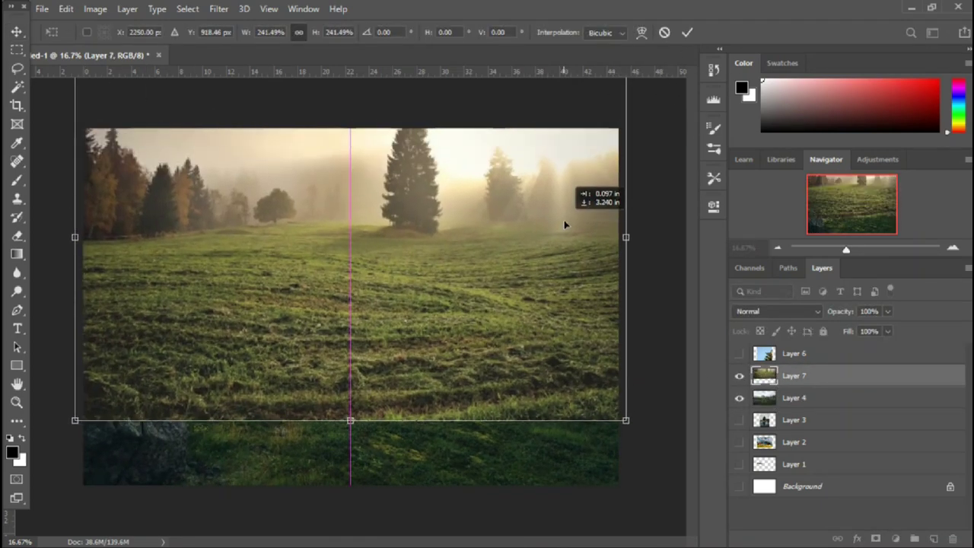
{"action": "key", "text": "Return"}
Add a layer mask to Layer 7 and brush the grass seam into the meadow
{"action": "left_click", "coordinate": [875, 537]}
{"action": "key", "text": "b"}
{"action": "mouse_move", "coordinate": [344, 441]}
{"action": "left_mouse_down"}
{"action": "mouse_move", "coordinate": [560, 413]}
{"action": "mouse_move", "coordinate": [121, 380]}
{"action": "mouse_move", "coordinate": [174, 358]}
{"action": "mouse_move", "coordinate": [575, 437]}
{"action": "left_mouse_up"}
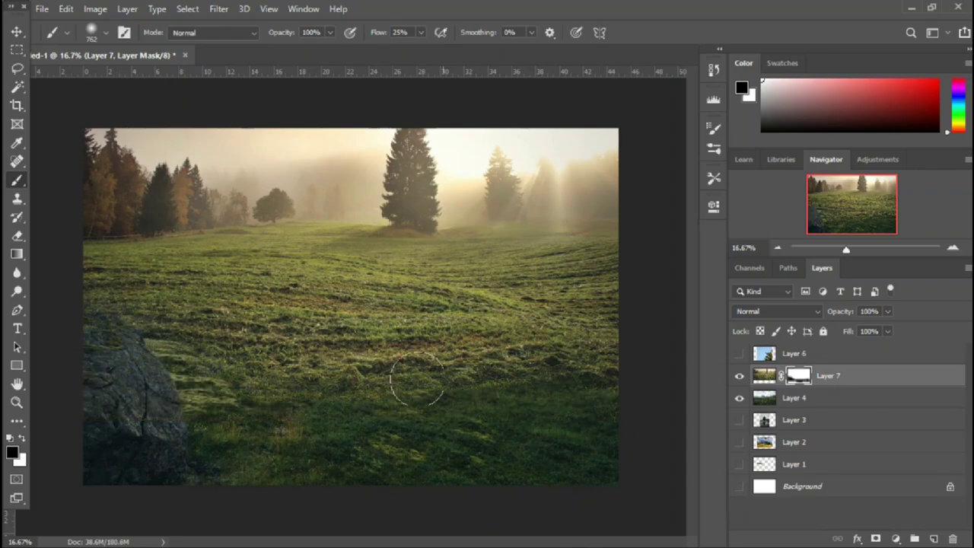
{"action": "mouse_move", "coordinate": [413, 380]}
{"action": "left_mouse_down"}
{"action": "mouse_move", "coordinate": [406, 326]}
{"action": "mouse_move", "coordinate": [182, 267]}
{"action": "left_mouse_up"}
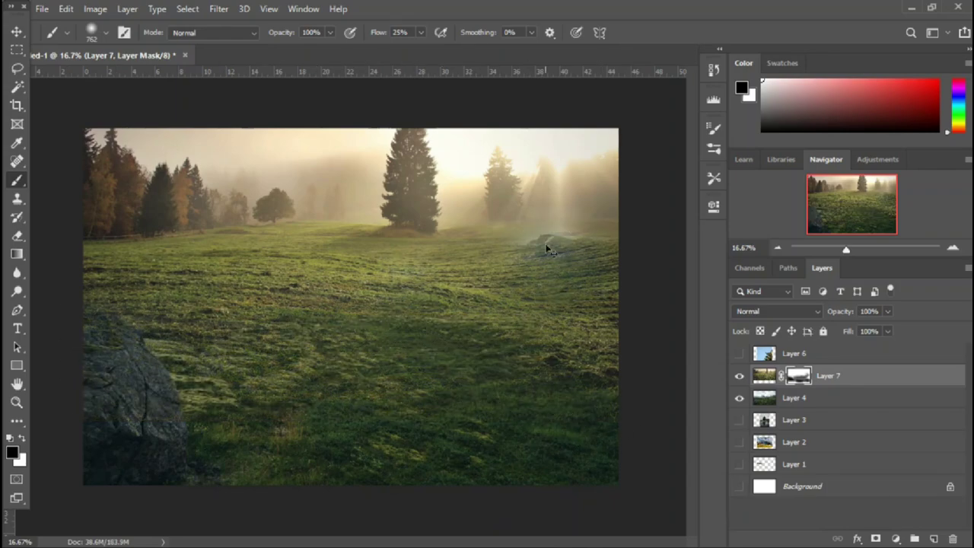
{"action": "key", "text": "x"}
Check Layer 7's blend and move the Layer 2 cabin photo to the top
{"action": "key", "text": "v"}
{"action": "left_click", "coordinate": [736, 401]}
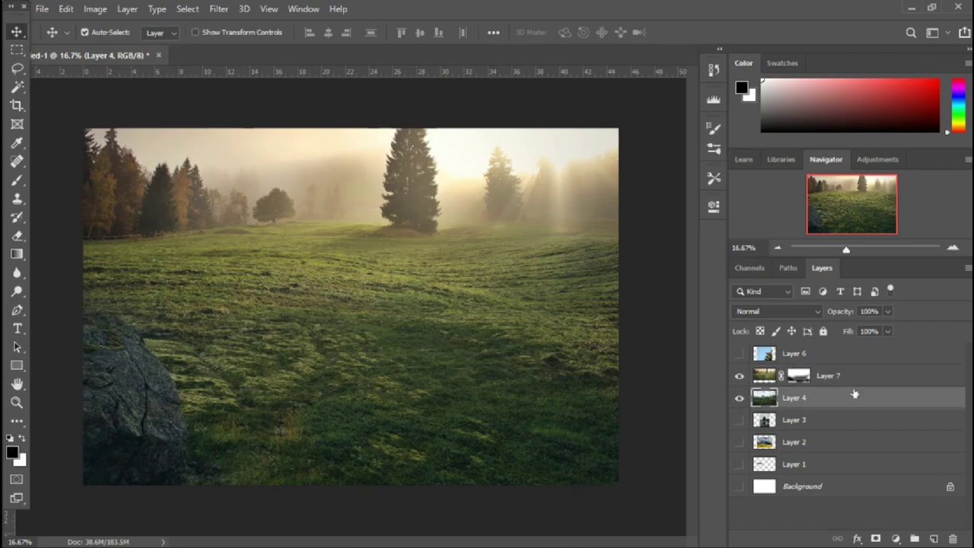
{"action": "left_click", "coordinate": [739, 375]}
{"action": "mouse_move", "coordinate": [791, 443]}
{"action": "left_mouse_down"}
{"action": "mouse_move", "coordinate": [811, 388]}
{"action": "mouse_move", "coordinate": [795, 375]}
{"action": "left_mouse_up"}
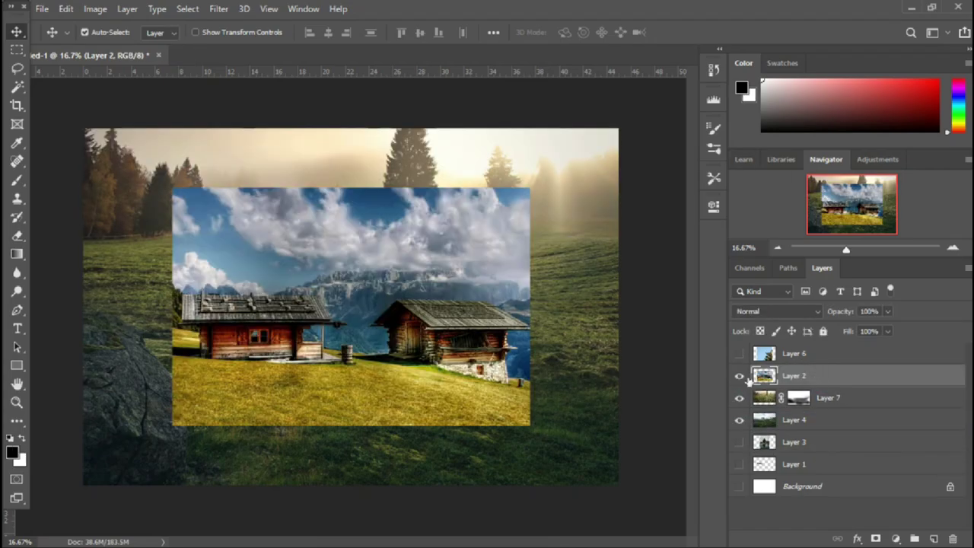
Start the Pen path along the second cabin's edge, roof peak and ridge
{"action": "scroll", "coordinate": [527, 354], "scroll_direction": "up", "scroll_amount": 3}
{"action": "scroll", "coordinate": [527, 354], "scroll_direction": "up", "scroll_amount": 3}
{"action": "key", "text": "space"}
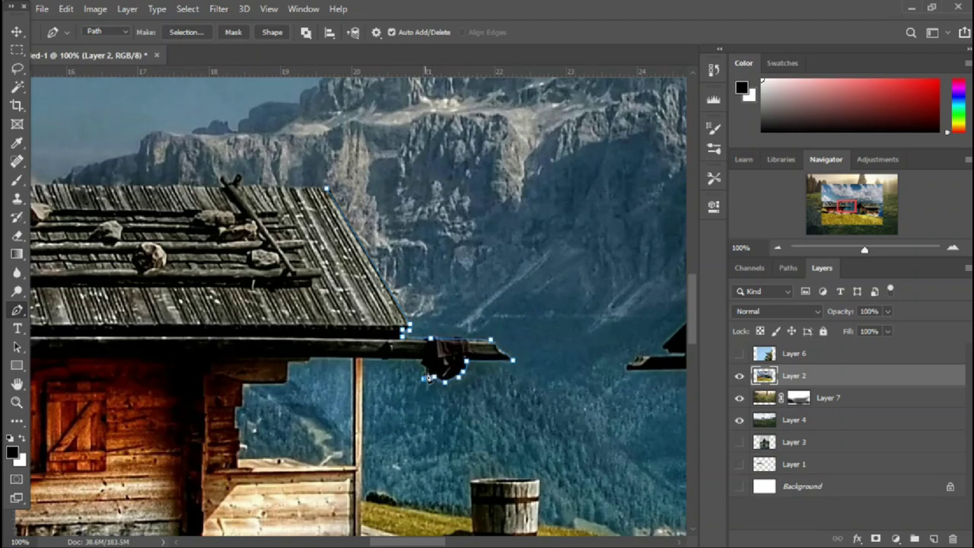
{"action": "scroll", "coordinate": [366, 424], "scroll_direction": "down", "scroll_amount": 3}
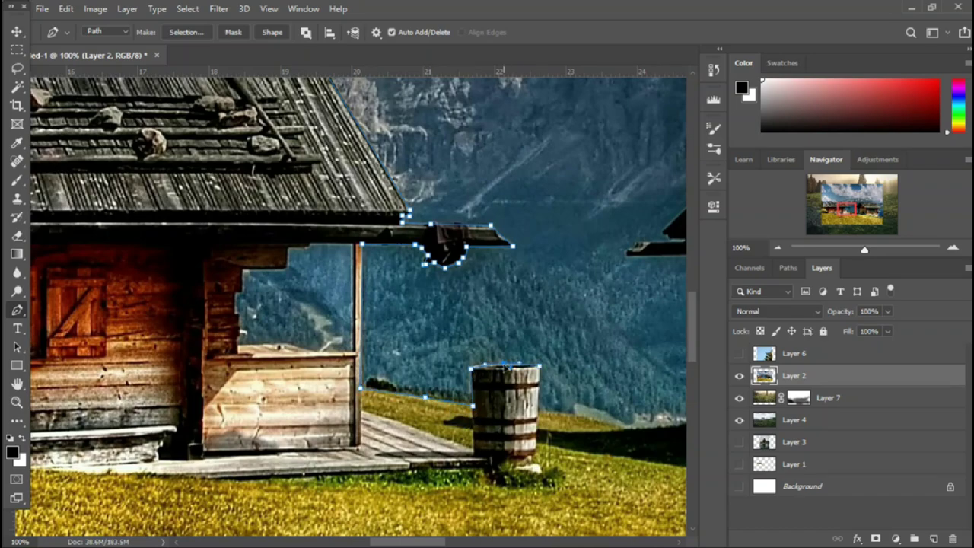
{"action": "left_click_drag", "start_coordinate": [539, 417], "coordinate": [337, 383]}
{"action": "left_click", "coordinate": [358, 370]}
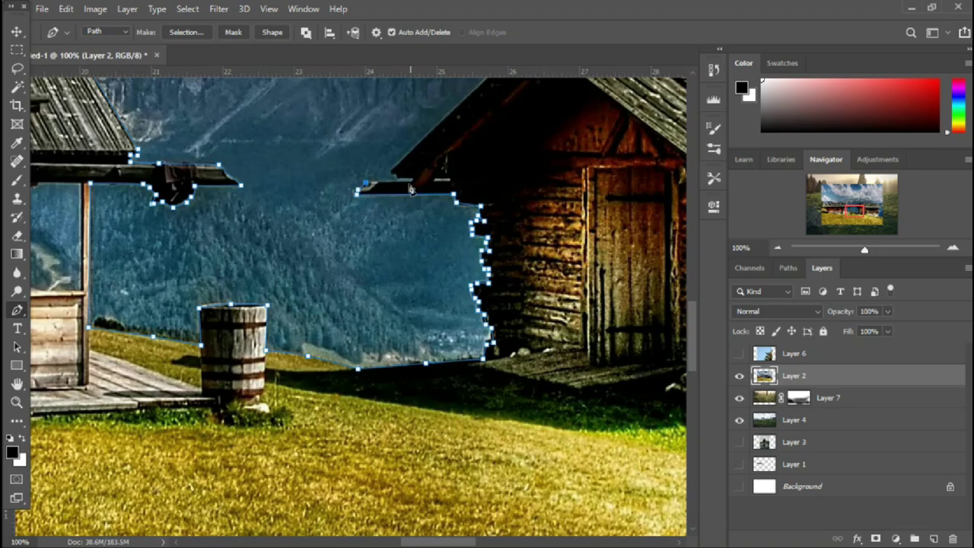
{"action": "scroll", "coordinate": [502, 162], "scroll_direction": "up", "scroll_amount": 3}
{"action": "scroll", "coordinate": [456, 213], "scroll_direction": "up", "scroll_amount": 2}
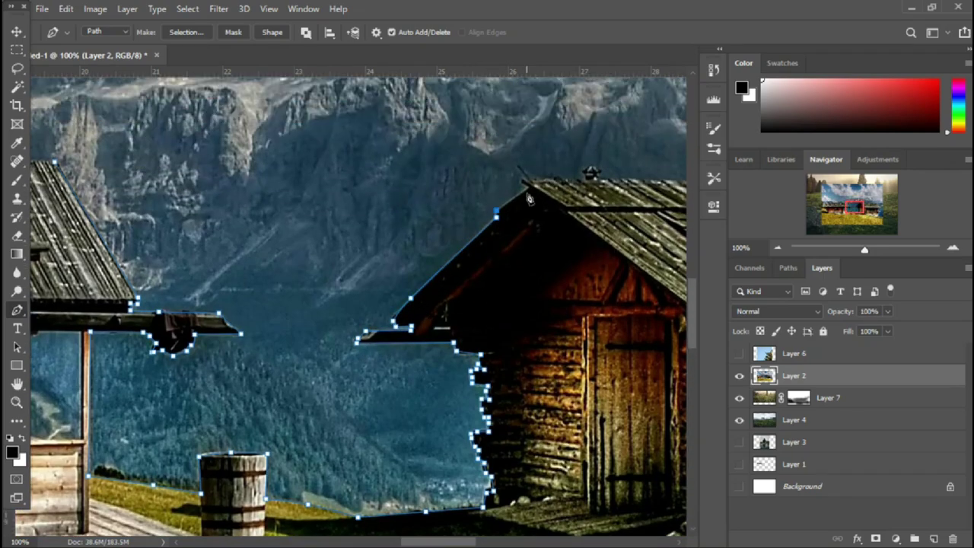
{"action": "left_click", "coordinate": [522, 174]}
{"action": "left_click_drag", "start_coordinate": [522, 174], "coordinate": [185, 229]}
{"action": "left_click", "coordinate": [576, 235]}
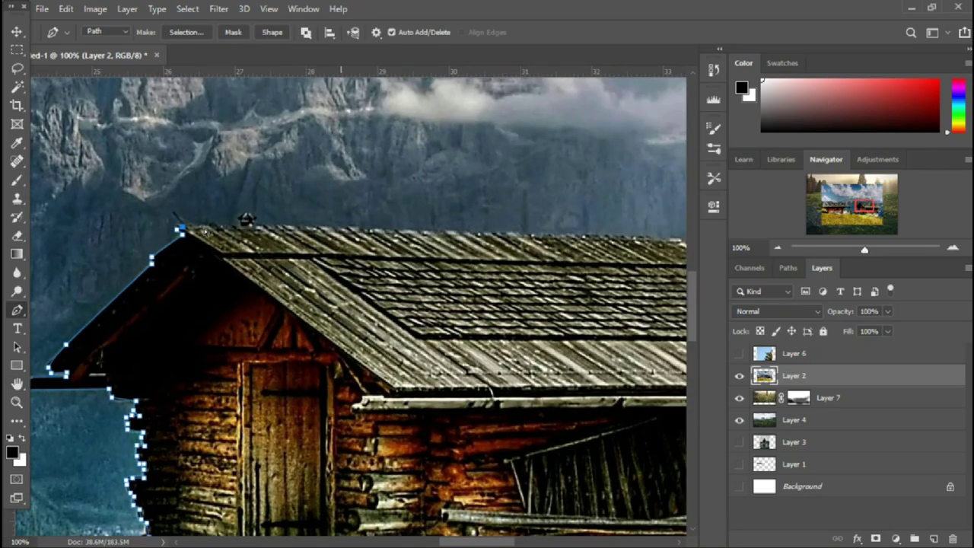
Continue the path down the cabin's side and stone wall edge, then toward the left cabin
{"action": "scroll", "coordinate": [437, 238], "scroll_direction": "right", "scroll_amount": 5}
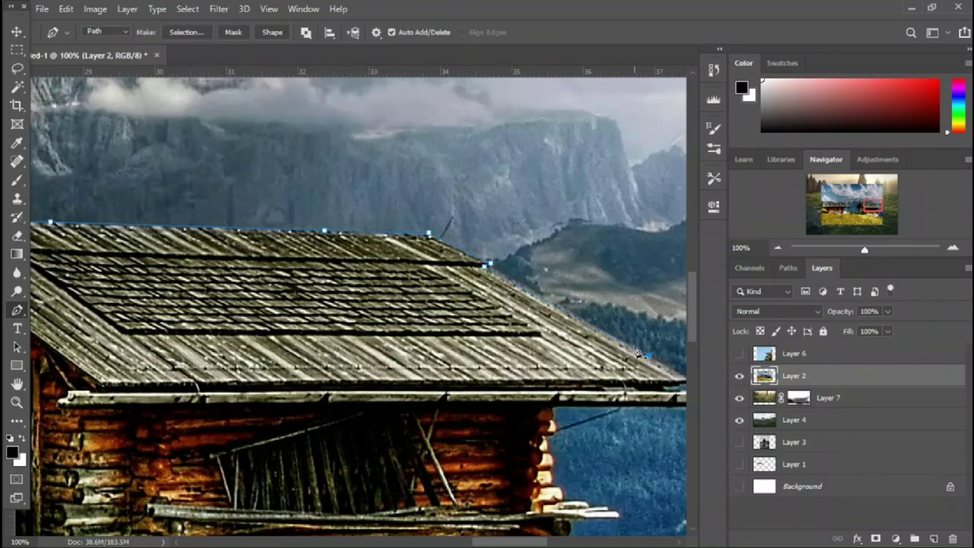
{"action": "scroll", "coordinate": [637, 352], "scroll_direction": "down", "scroll_amount": 3}
{"action": "scroll", "coordinate": [504, 295], "scroll_direction": "right", "scroll_amount": 3}
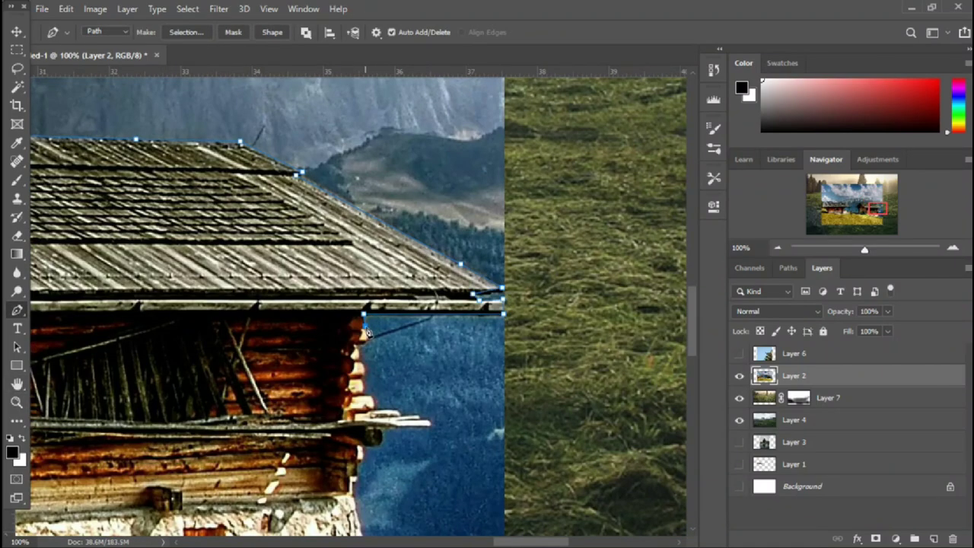
{"action": "scroll", "coordinate": [365, 383], "scroll_direction": "down", "scroll_amount": 1}
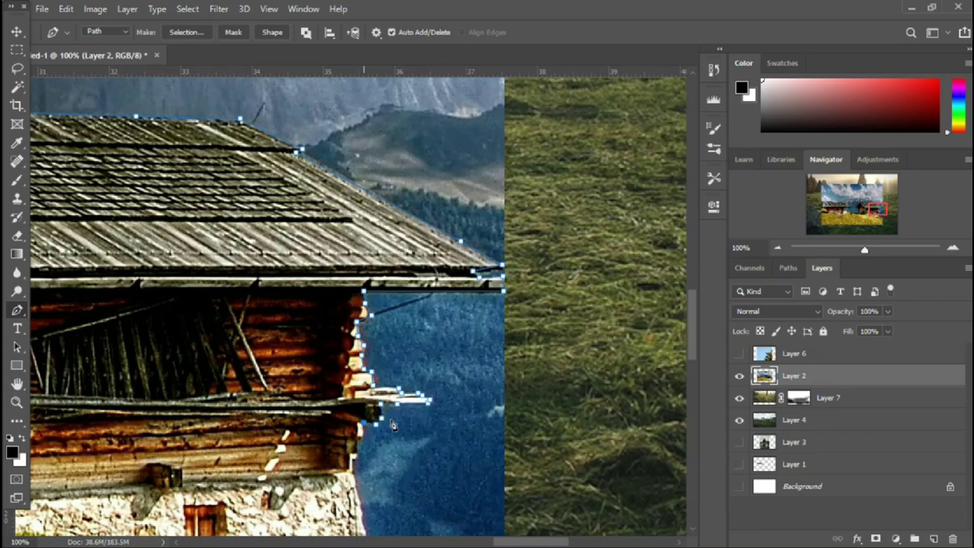
{"action": "scroll", "coordinate": [392, 425], "scroll_direction": "down", "scroll_amount": 3}
{"action": "left_click", "coordinate": [361, 387]}
{"action": "scroll", "coordinate": [355, 409], "scroll_direction": "down", "scroll_amount": 4}
{"action": "left_click", "coordinate": [362, 347]}
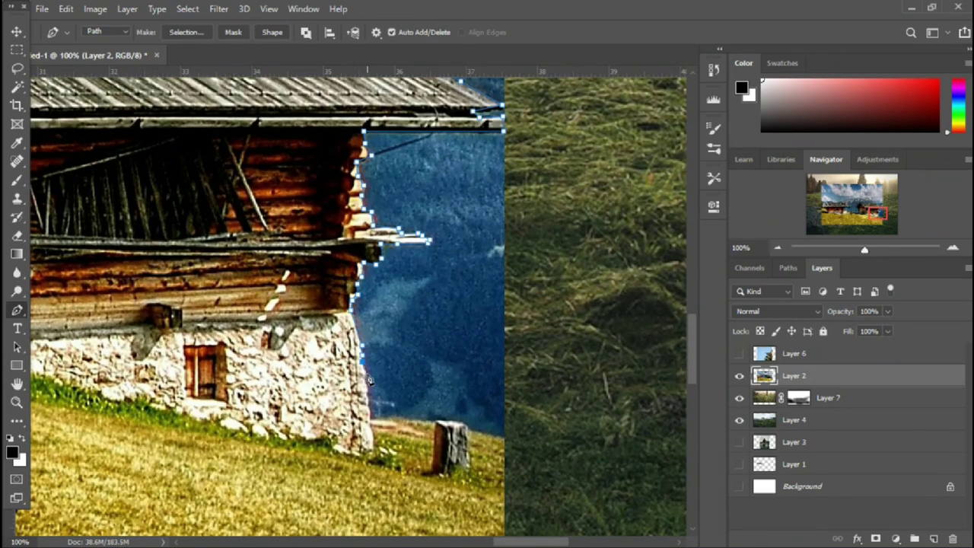
{"action": "left_click_drag", "start_coordinate": [460, 431], "coordinate": [304, 426]}
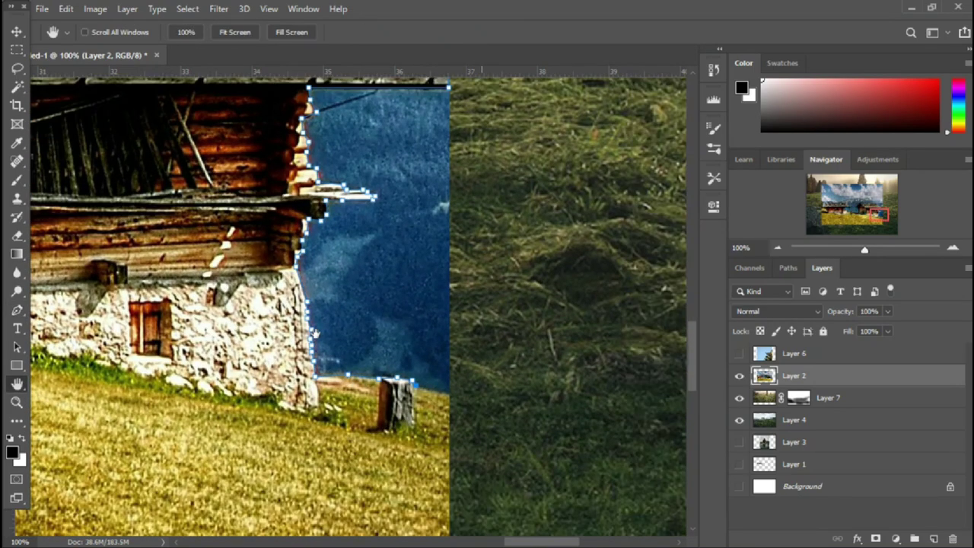
{"action": "scroll", "coordinate": [339, 297], "scroll_direction": "down", "scroll_amount": 2}
{"action": "scroll", "coordinate": [339, 297], "scroll_direction": "down", "scroll_amount": 5}
{"action": "scroll", "coordinate": [340, 297], "scroll_direction": "up", "scroll_amount": 3}
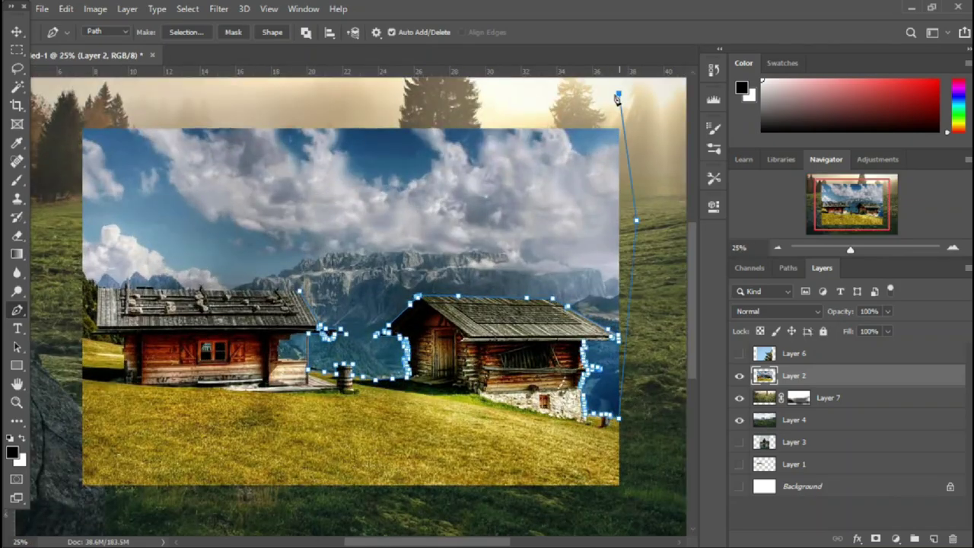
{"action": "scroll", "coordinate": [459, 476], "scroll_direction": "up", "scroll_amount": 3}
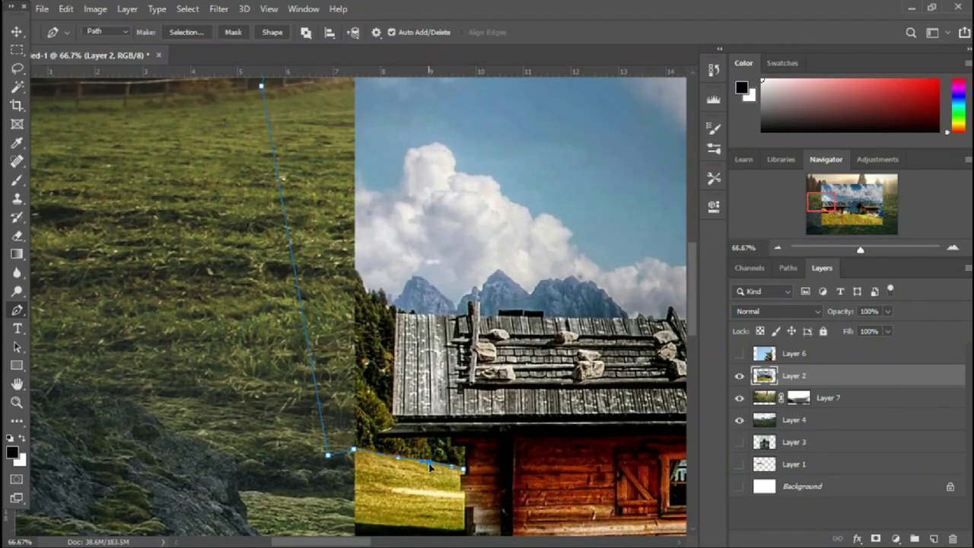
{"action": "scroll", "coordinate": [396, 381], "scroll_direction": "up", "scroll_amount": 1}
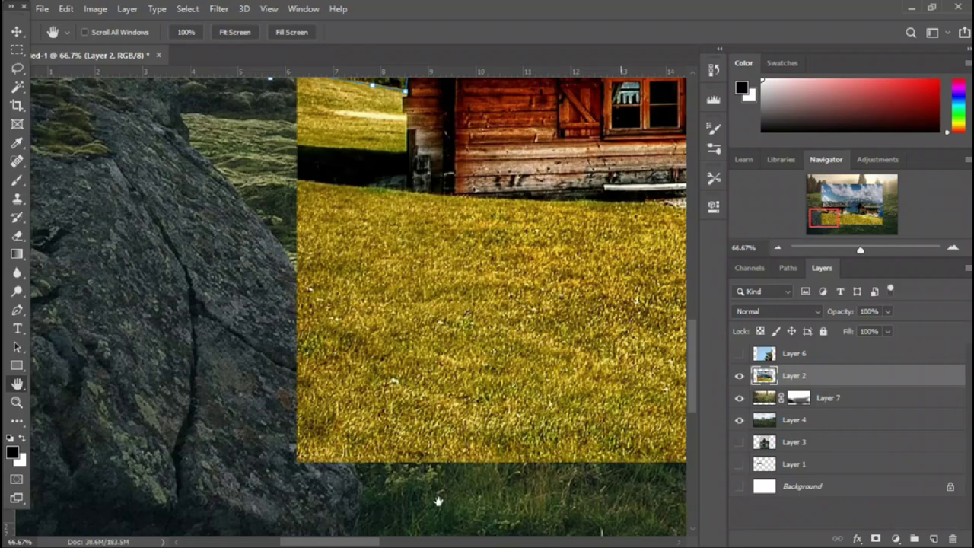
{"action": "left_click_drag", "start_coordinate": [609, 426], "coordinate": [138, 301]}
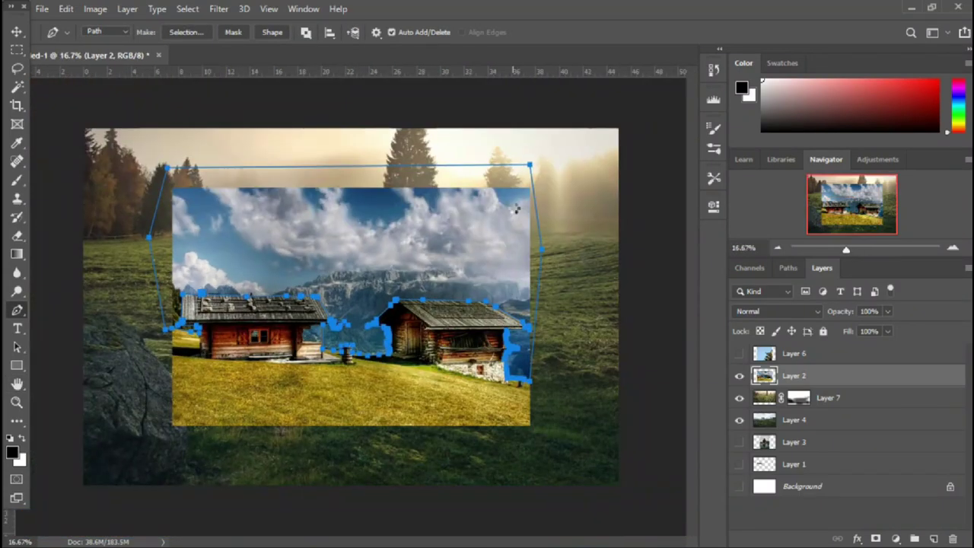
Enlarge and shift the cabin photo right, then mask its bottom and right edges into the grass
{"action": "left_click_drag", "start_coordinate": [193, 89], "coordinate": [135, 39]}
{"action": "left_click_drag", "start_coordinate": [358, 266], "coordinate": [401, 263]}
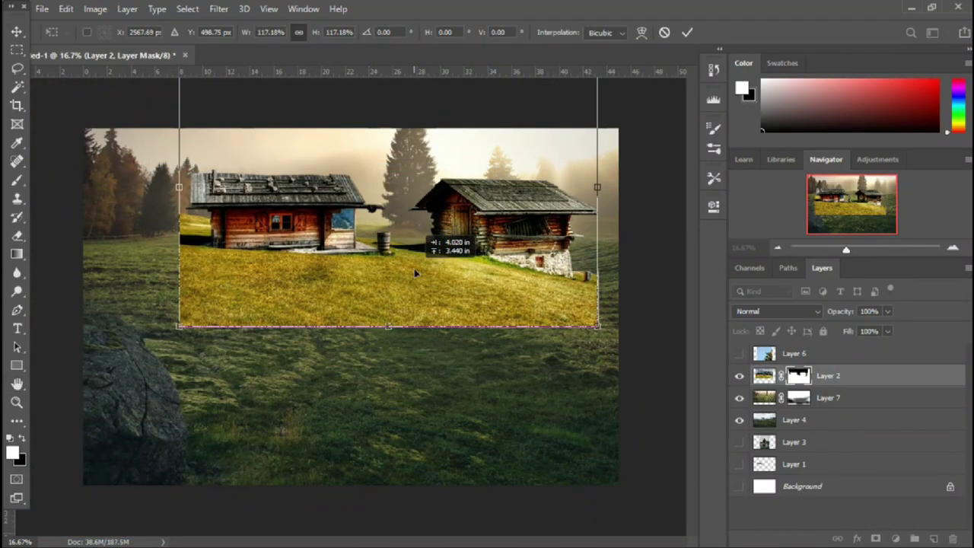
{"action": "key", "text": "Return"}
{"action": "key", "text": "b"}
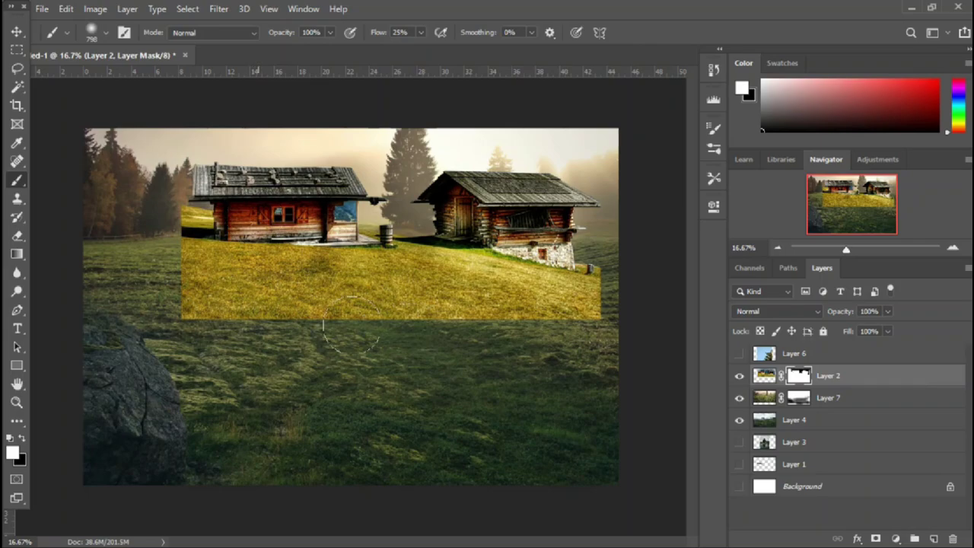
{"action": "key", "text": "x"}
{"action": "left_click_drag", "start_coordinate": [502, 331], "coordinate": [179, 324]}
{"action": "left_click_drag", "start_coordinate": [652, 337], "coordinate": [601, 263]}
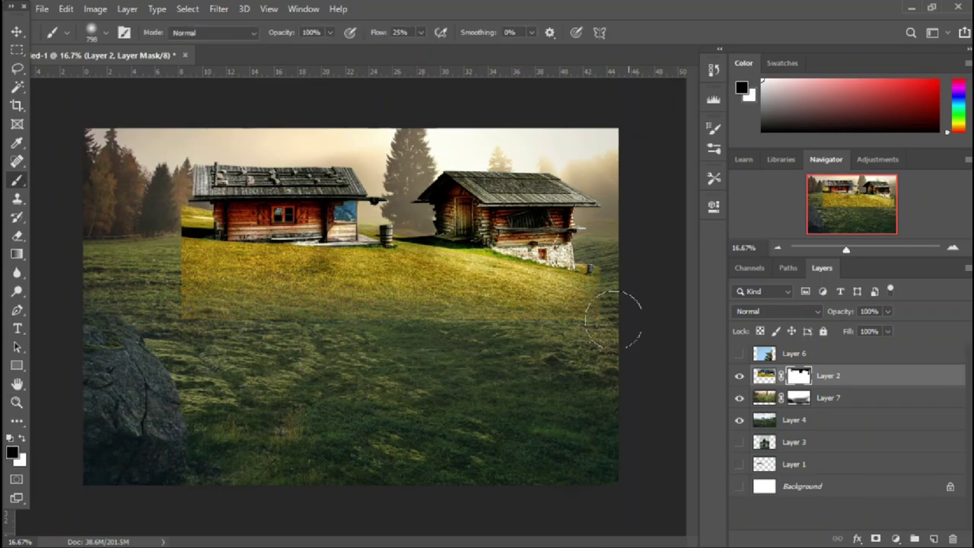
Nudge the cabin layer down and mask out the blue window pane from a path selection
{"action": "key", "text": "v"}
{"action": "left_click_drag", "start_coordinate": [188, 215], "coordinate": [189, 245]}
{"action": "key", "text": "b"}
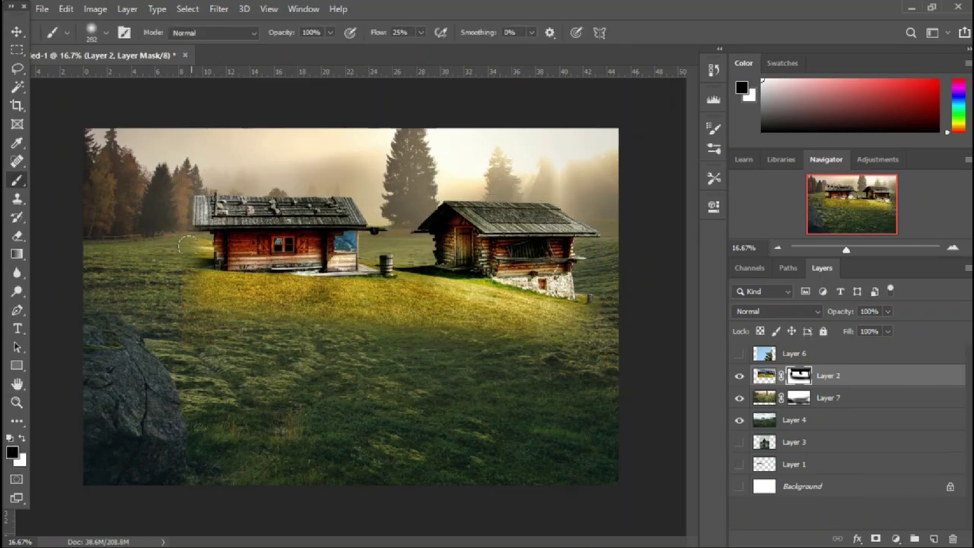
{"action": "scroll", "coordinate": [364, 349], "scroll_direction": "up", "scroll_amount": 2}
{"action": "scroll", "coordinate": [446, 315], "scroll_direction": "up", "scroll_amount": 2}
{"action": "key", "text": "p"}
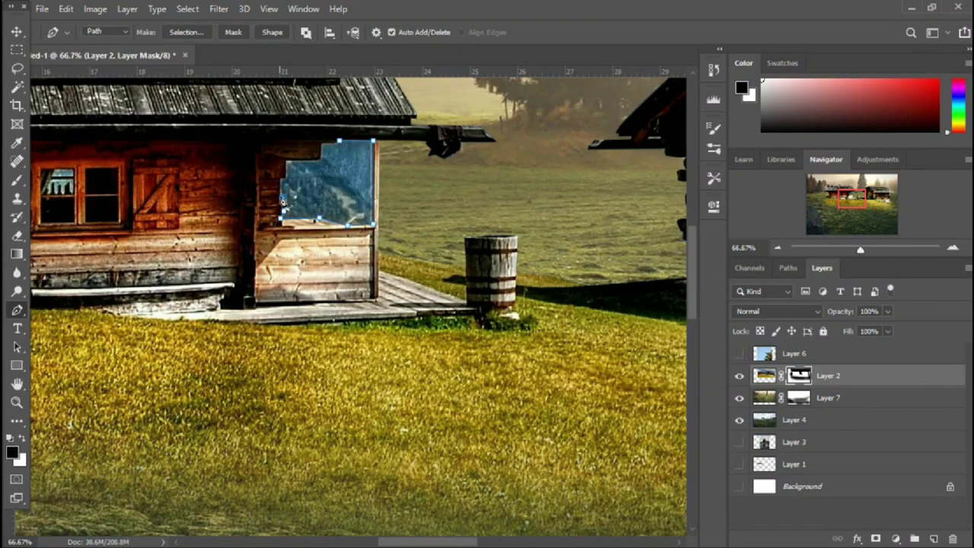
{"action": "key", "text": "ctrl+Return"}
{"action": "key", "text": "b"}
{"action": "key", "text": "alt+BackSpace"}
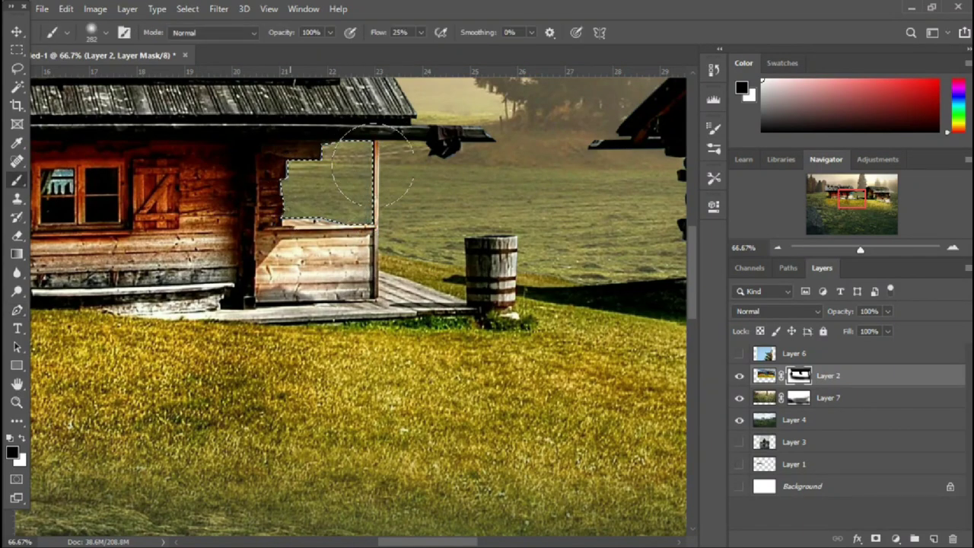
Add a Color Balance adjustment layer above the cabin layer
{"action": "key", "text": "v"}
{"action": "scroll", "coordinate": [358, 185], "scroll_direction": "down", "scroll_amount": 3}
{"action": "scroll", "coordinate": [357, 185], "scroll_direction": "down", "scroll_amount": 2}
{"action": "left_click", "coordinate": [895, 537]}
{"action": "left_click", "coordinate": [893, 407]}
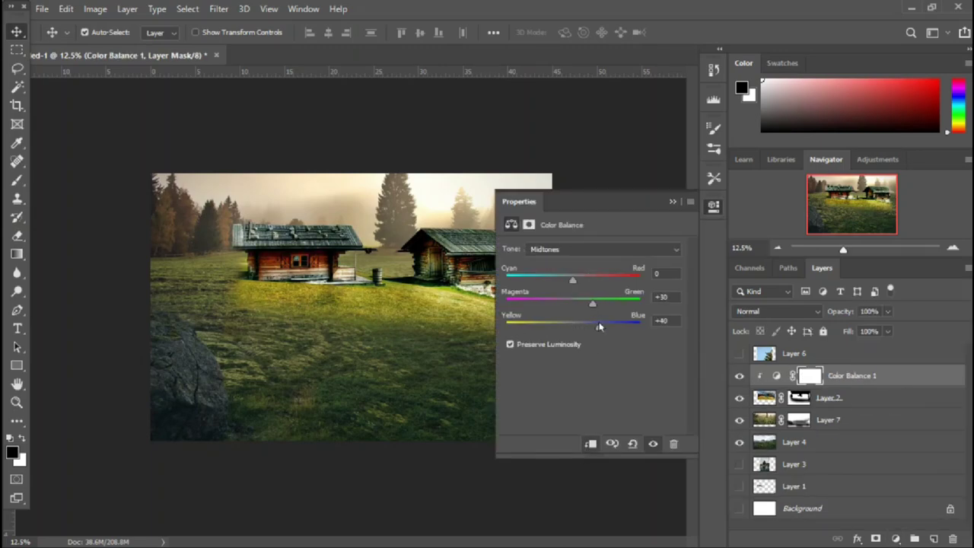
Add a Color Balance adjustment to Layer 7 with Yellow–Blue -20 on the Shadows tone
{"action": "key", "text": "ctrl+z"}
{"action": "left_click", "coordinate": [829, 397]}
{"action": "left_click", "coordinate": [894, 538]}
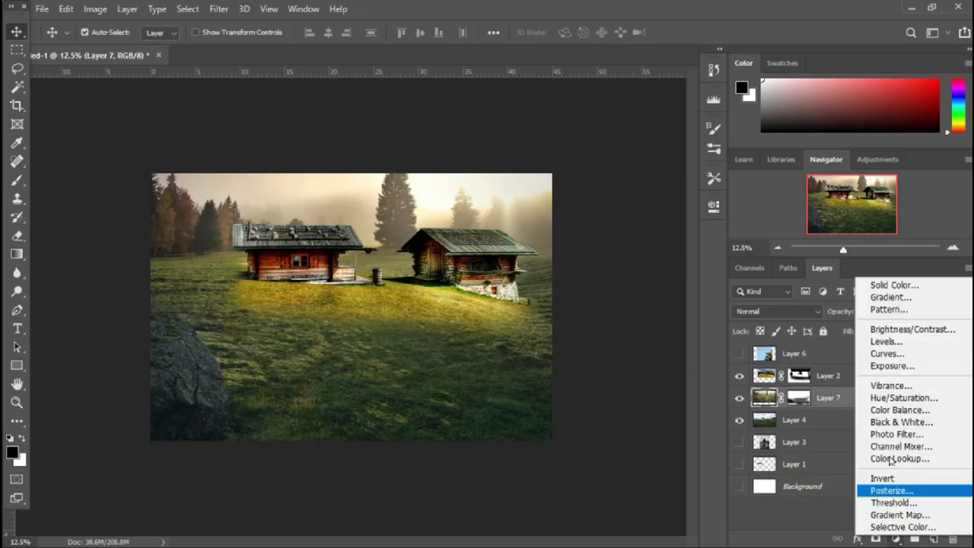
{"action": "left_click", "coordinate": [894, 407]}
{"action": "left_click_drag", "start_coordinate": [567, 329], "coordinate": [559, 327]}
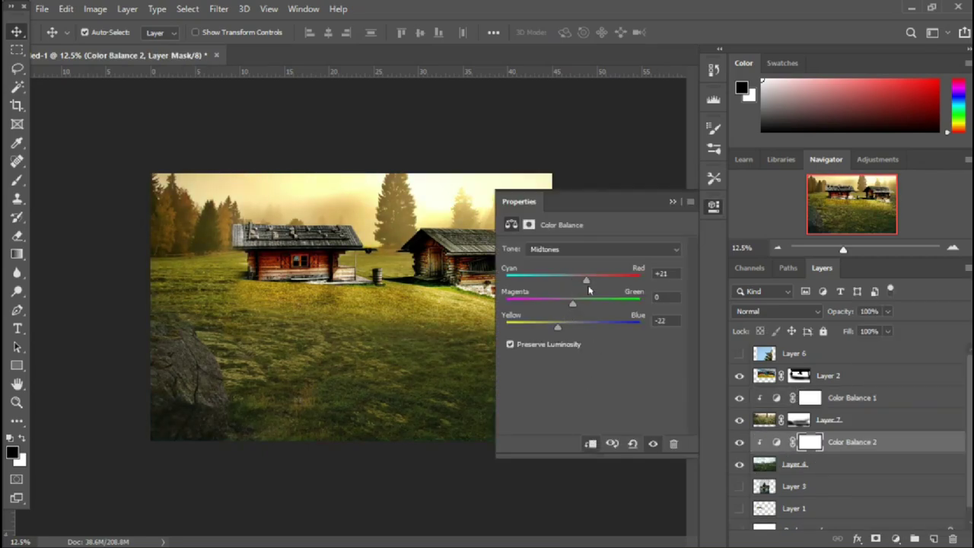
{"action": "left_click", "coordinate": [601, 249]}
{"action": "left_click", "coordinate": [578, 281]}
{"action": "left_click", "coordinate": [601, 249]}
{"action": "left_click", "coordinate": [566, 259]}
{"action": "left_click", "coordinate": [672, 201]}
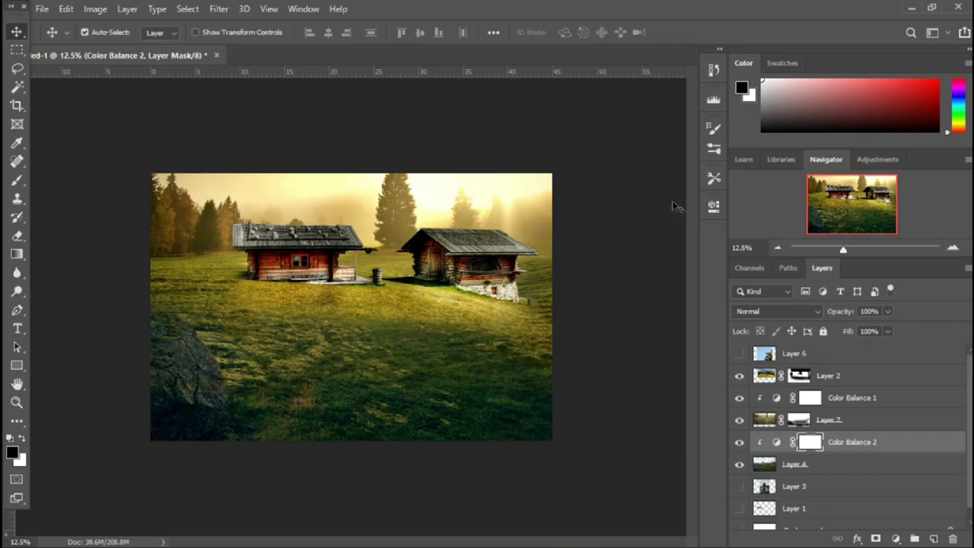
Darken the grass by brushing on Layer 2's mask
{"action": "left_click", "coordinate": [799, 375]}
{"action": "scroll", "coordinate": [532, 319], "scroll_direction": "up", "scroll_amount": 3}
{"action": "key", "text": "b"}
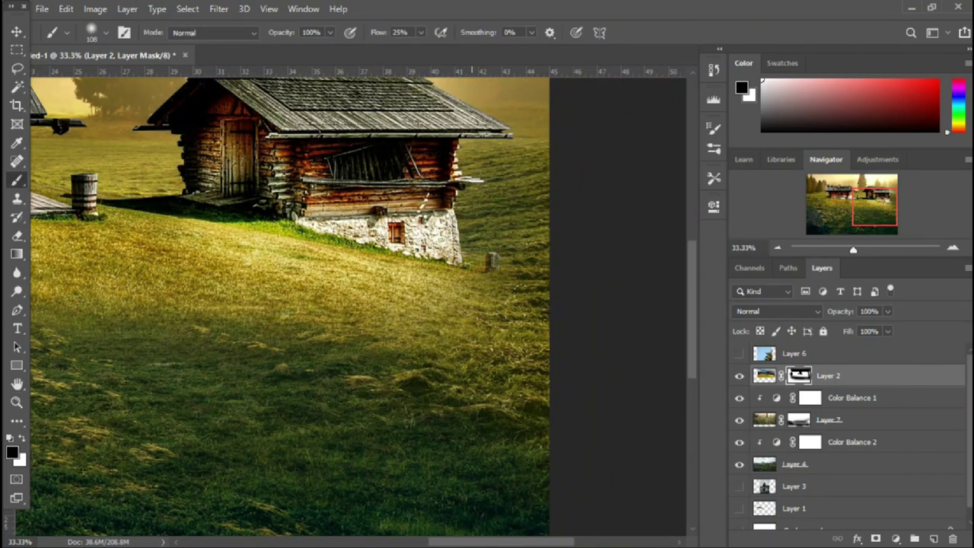
{"action": "scroll", "coordinate": [558, 279], "scroll_direction": "left", "scroll_amount": 5}
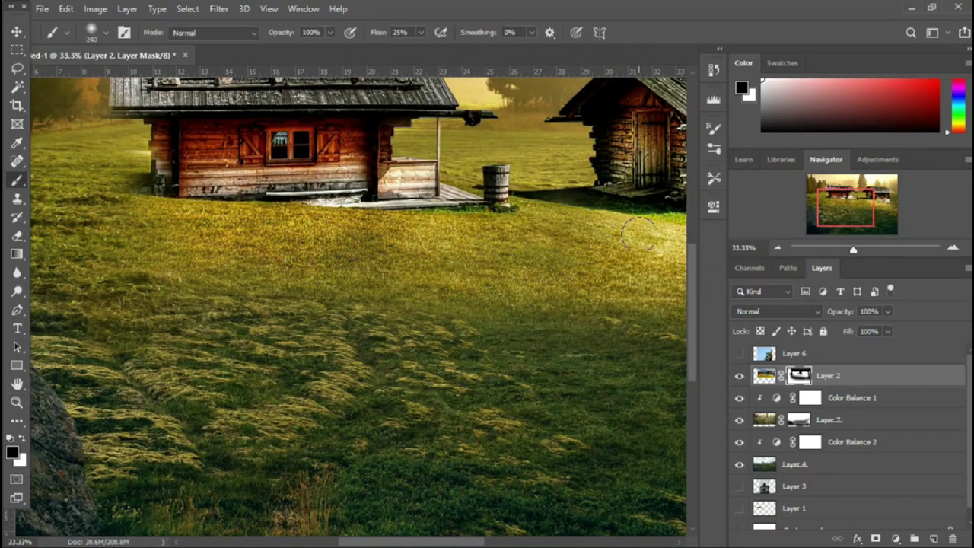
{"action": "mouse_move", "coordinate": [639, 234]}
{"action": "left_mouse_down"}
{"action": "mouse_move", "coordinate": [191, 236]}
{"action": "mouse_move", "coordinate": [457, 236]}
{"action": "left_mouse_up"}
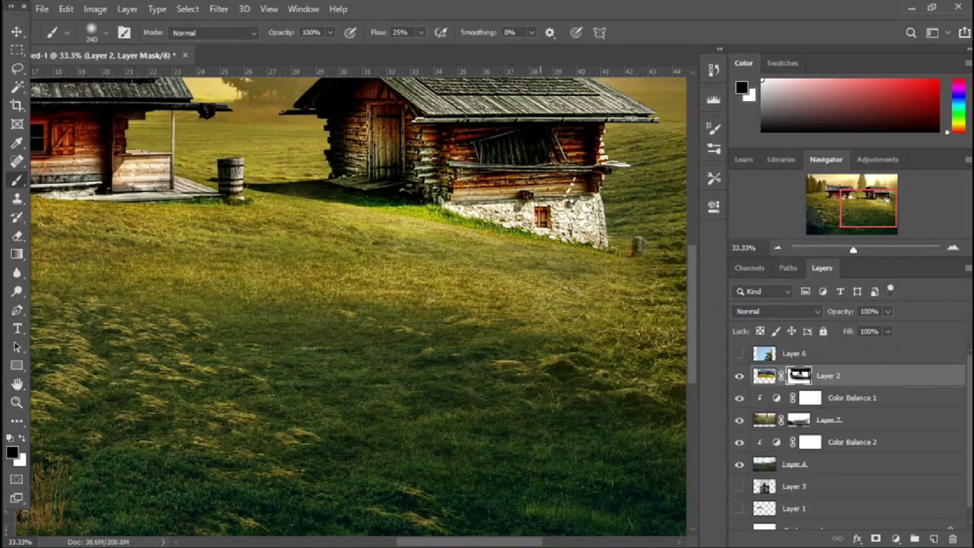
{"action": "scroll", "coordinate": [274, 276], "scroll_direction": "down", "scroll_amount": 3}
Paint black on Color Balance 1's mask over the sky and show Layer 3
{"action": "left_click", "coordinate": [809, 397]}
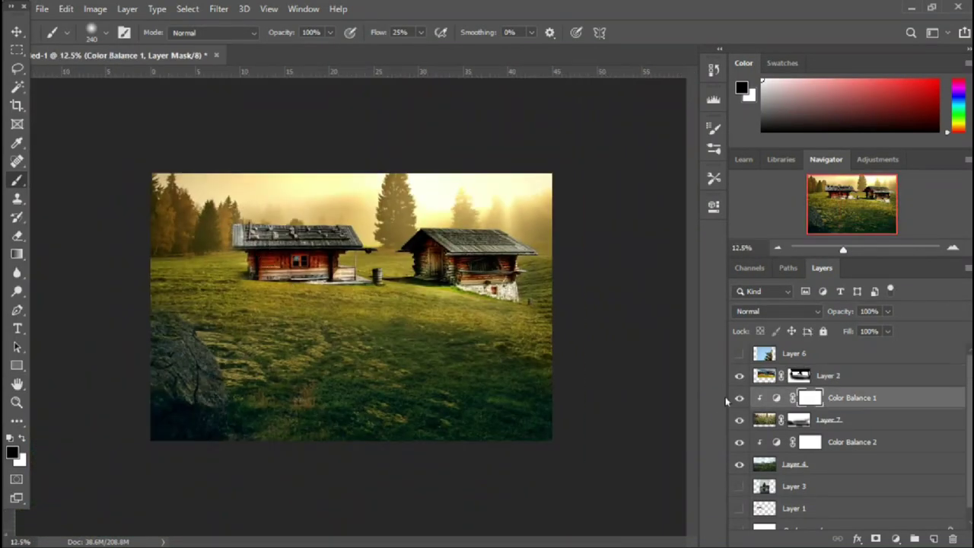
{"action": "mouse_move", "coordinate": [545, 185]}
{"action": "left_mouse_down"}
{"action": "mouse_move", "coordinate": [228, 198]}
{"action": "mouse_move", "coordinate": [518, 205]}
{"action": "left_mouse_up"}
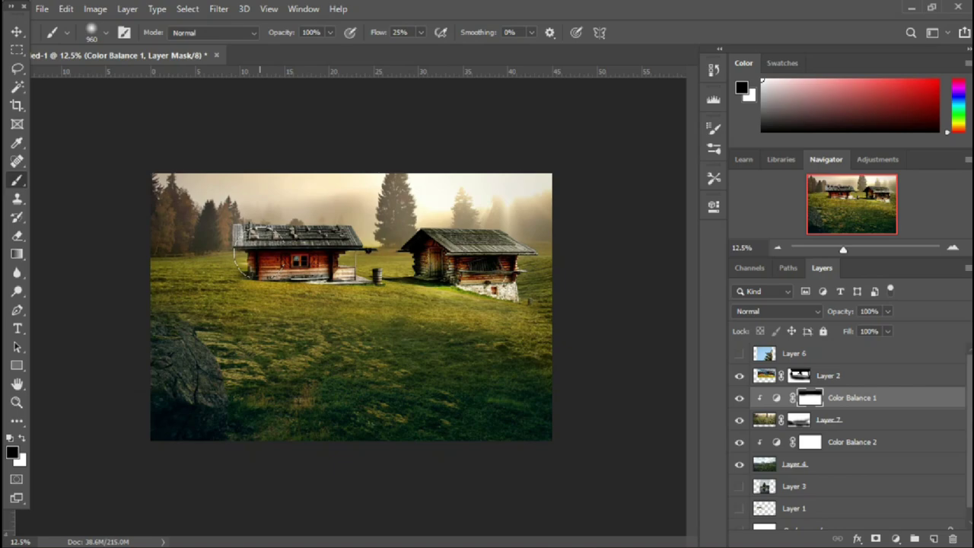
{"action": "key", "text": "v"}
{"action": "left_click", "coordinate": [793, 472]}
Move Layer 3 above Layer 2, lasso the pine tree and copy it to a new layer
{"action": "left_click_drag", "start_coordinate": [794, 473], "coordinate": [793, 363]}
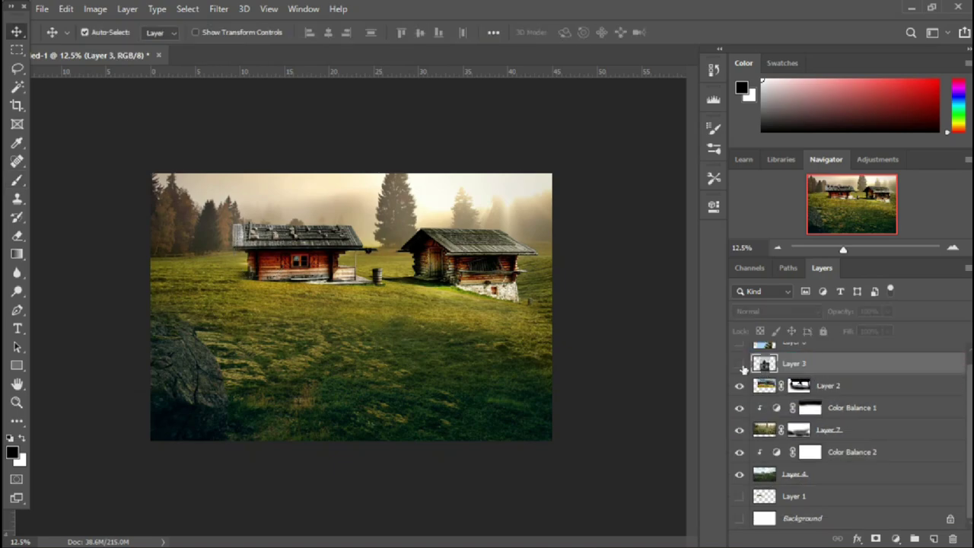
{"action": "left_click", "coordinate": [739, 363]}
{"action": "scroll", "coordinate": [430, 247], "scroll_direction": "up", "scroll_amount": 3}
{"action": "key", "text": "l"}
{"action": "left_click_drag", "start_coordinate": [263, 310], "coordinate": [252, 228]}
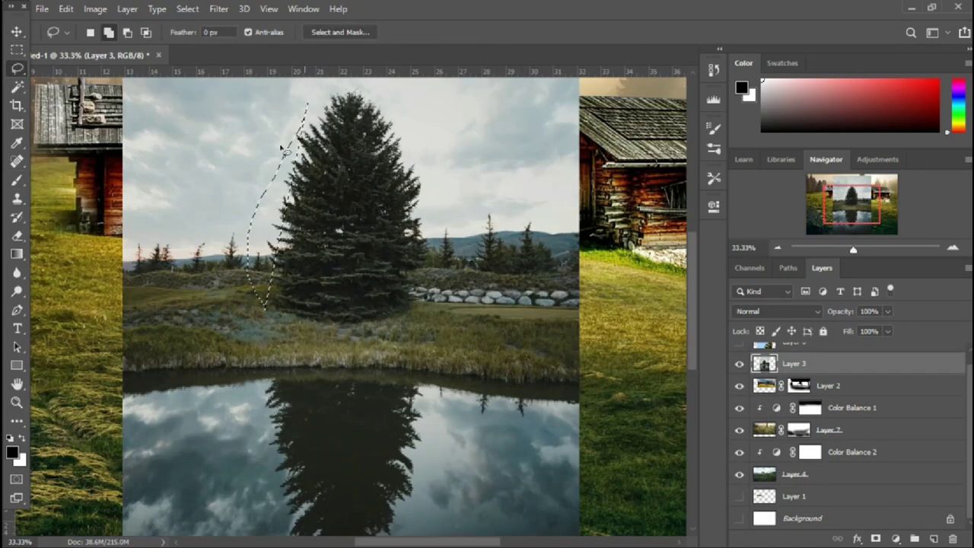
{"action": "left_click_drag", "start_coordinate": [281, 147], "coordinate": [414, 138]}
{"action": "left_click_drag", "start_coordinate": [283, 323], "coordinate": [285, 323]}
{"action": "key", "text": "ctrl+j"}
{"action": "left_click", "coordinate": [739, 385]}
Select Subject on the tree, add a layer mask, and refine it in Select and Mask
{"action": "key", "text": "w"}
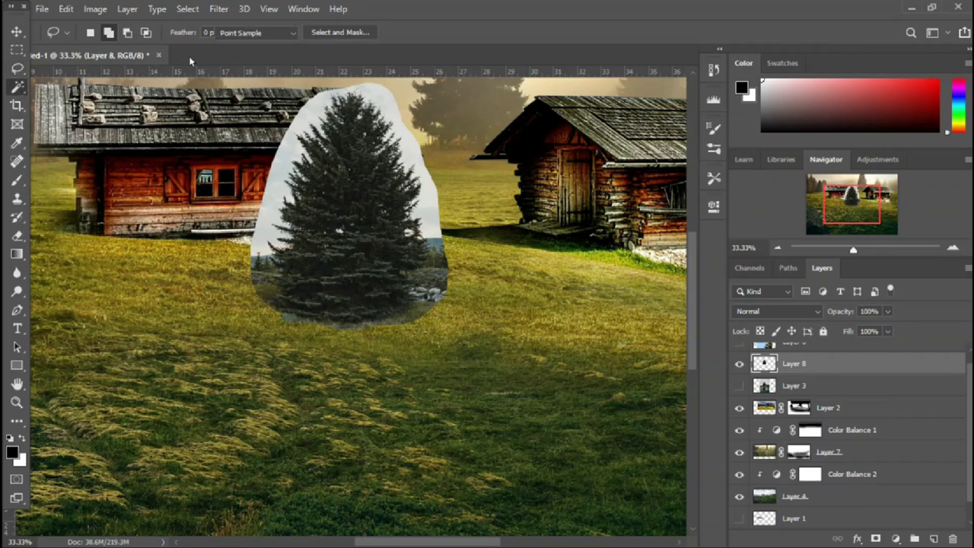
{"action": "left_click", "coordinate": [607, 32]}
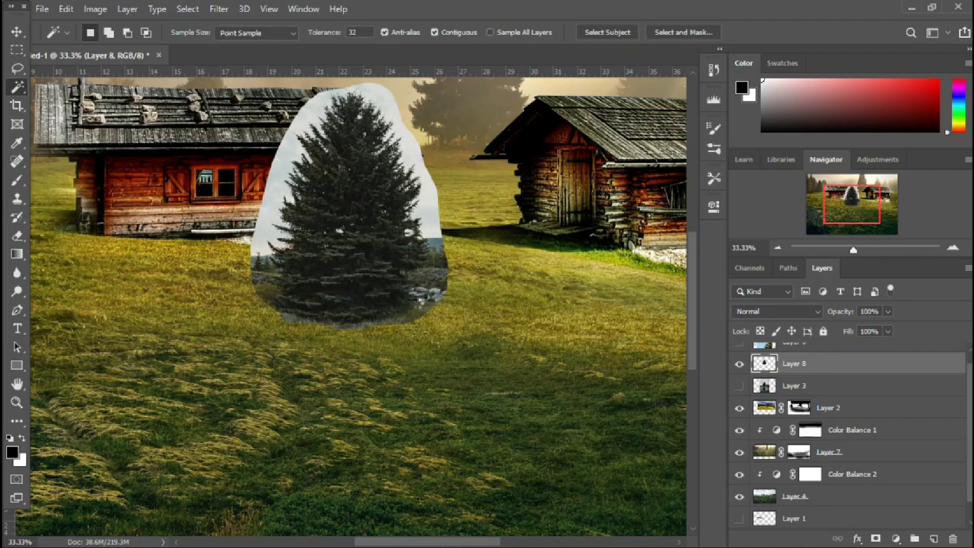
{"action": "left_click", "coordinate": [875, 537]}
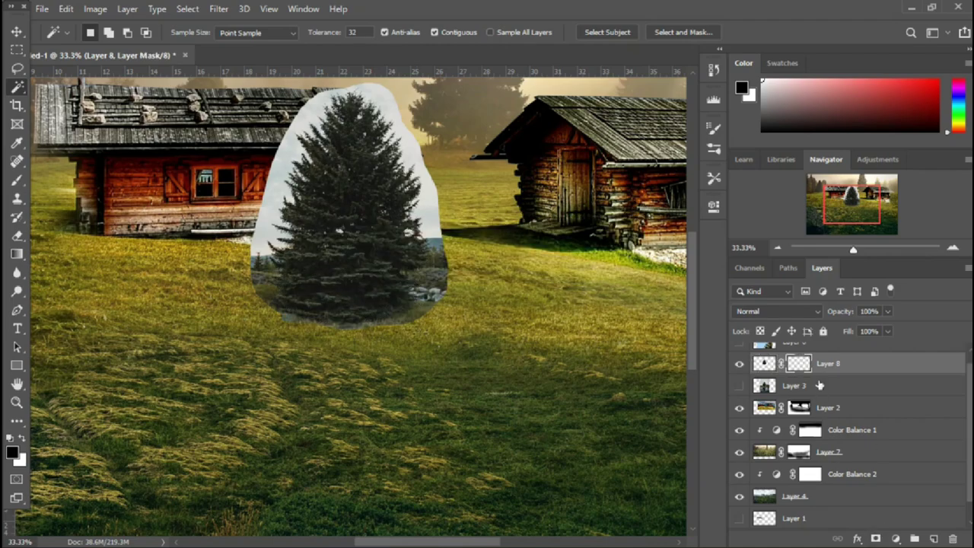
{"action": "key", "text": "alt+ctrl+r"}
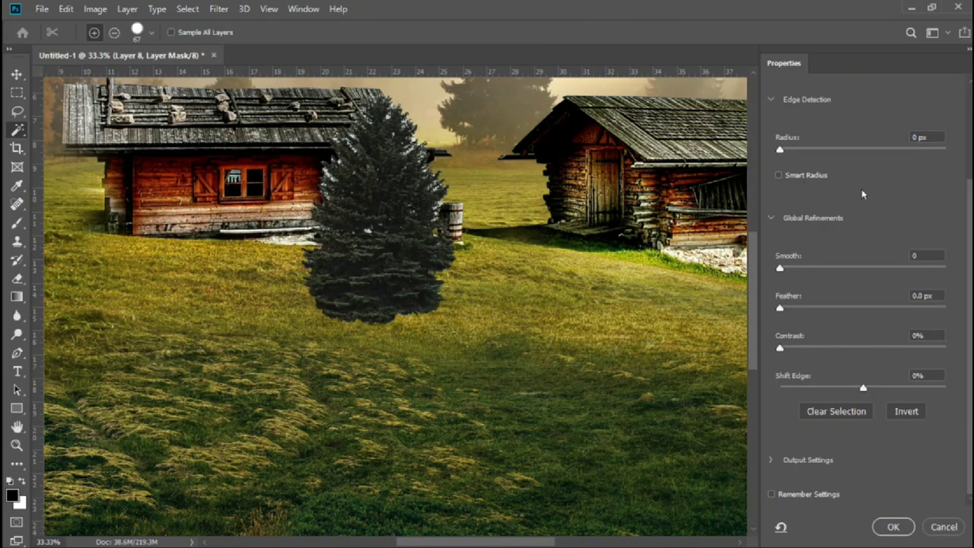
{"action": "key", "text": "v"}
{"action": "left_click", "coordinate": [836, 121]}
{"action": "left_click", "coordinate": [799, 211]}
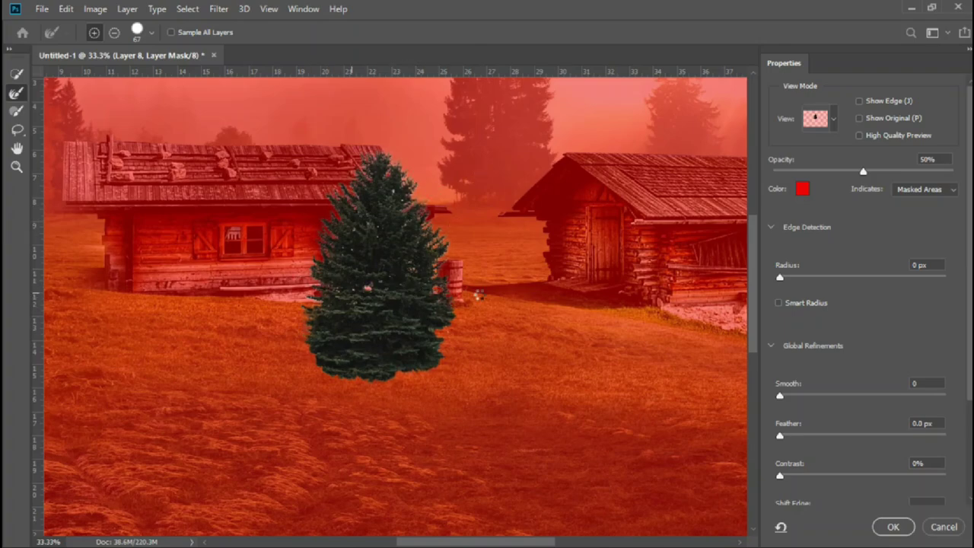
{"action": "left_click", "coordinate": [888, 526]}
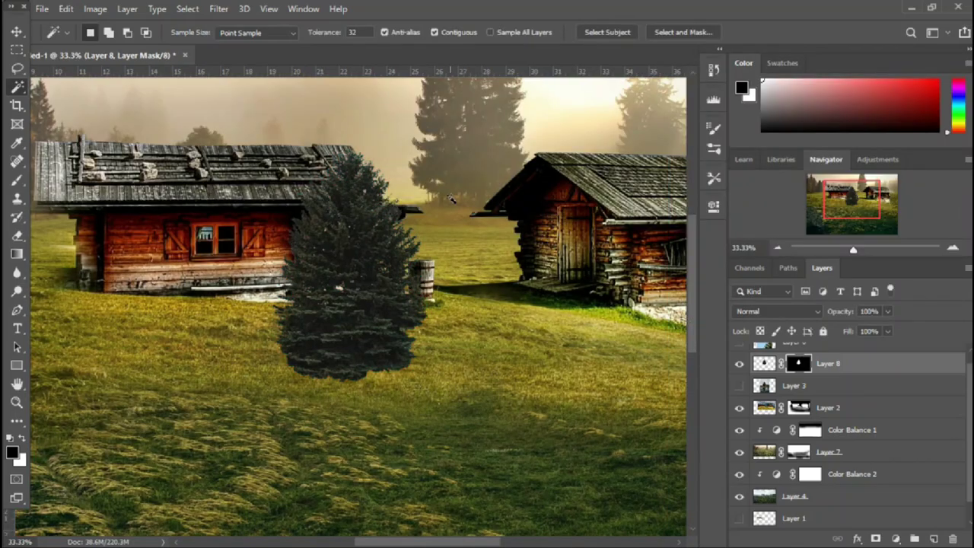
Resize the pine tree and tuck it behind the left cabin, sending the layer backward
{"action": "key", "text": "v"}
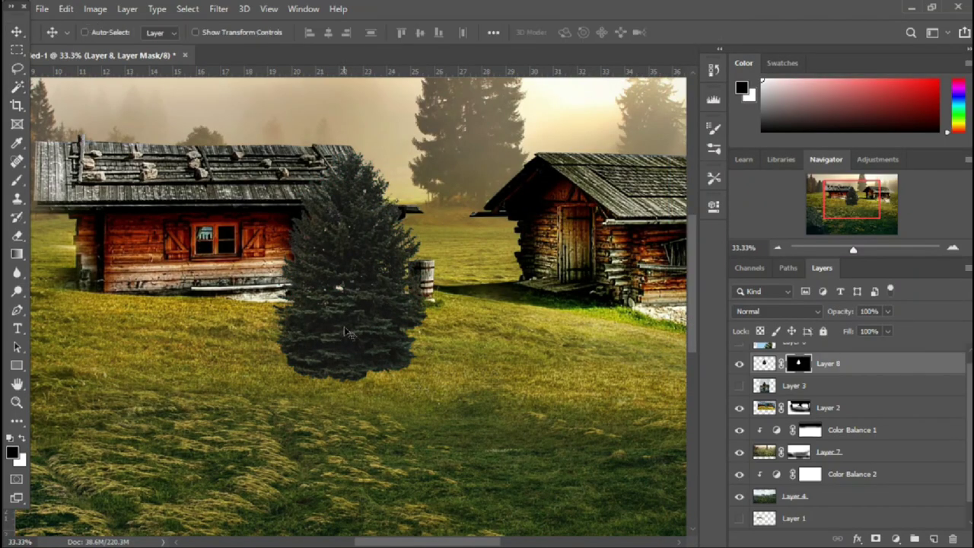
{"action": "key", "text": "ctrl+t"}
{"action": "key", "text": "ctrl+minus"}
{"action": "key", "text": "ctrl+minus"}
{"action": "mouse_move", "coordinate": [350, 196]}
{"action": "left_mouse_down"}
{"action": "mouse_move", "coordinate": [349, 110]}
{"action": "mouse_move", "coordinate": [174, 221]}
{"action": "mouse_move", "coordinate": [322, 244]}
{"action": "mouse_move", "coordinate": [247, 199]}
{"action": "left_mouse_up"}
{"action": "key", "text": "Return"}
{"action": "key", "text": "ctrl+bracketleft"}
{"action": "key", "text": "ctrl+bracketleft"}
{"action": "key", "text": "ctrl+t"}
{"action": "left_click_drag", "start_coordinate": [246, 135], "coordinate": [251, 114]}
{"action": "key", "text": "Return"}
Duplicate the tree, move the copy behind the right cabin, and flip it horizontally
{"action": "key", "text": "ctrl+j"}
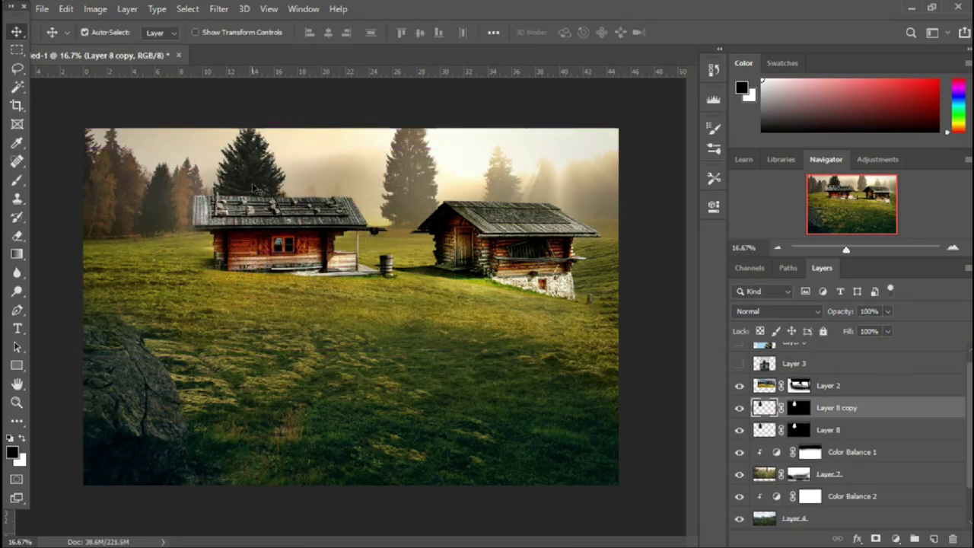
{"action": "key", "text": "ctrl+t"}
{"action": "mouse_move", "coordinate": [255, 187]}
{"action": "left_mouse_down"}
{"action": "mouse_move", "coordinate": [473, 185]}
{"action": "mouse_move", "coordinate": [502, 171]}
{"action": "mouse_move", "coordinate": [469, 183]}
{"action": "left_mouse_up"}
{"action": "right_click", "coordinate": [484, 236]}
{"action": "left_click", "coordinate": [525, 412]}
{"action": "key", "text": "Return"}
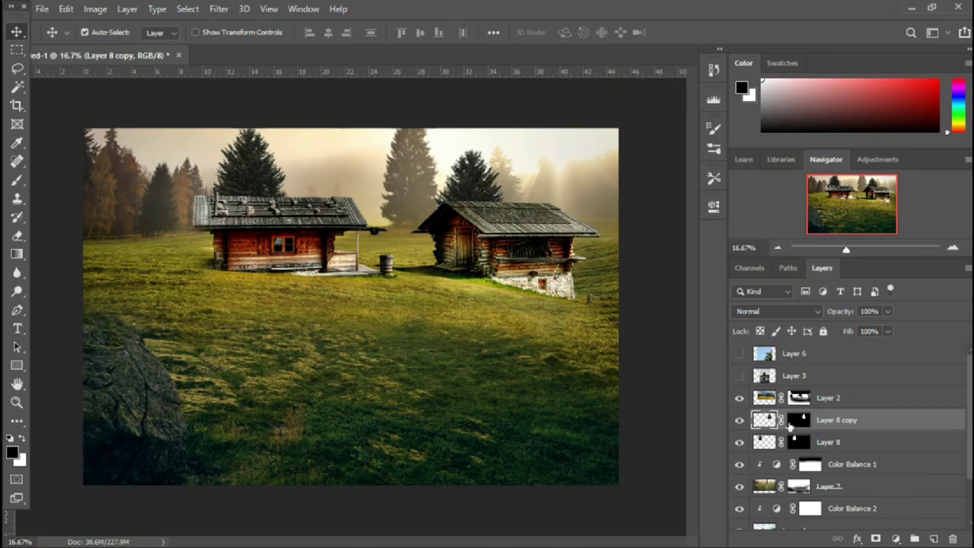
{"action": "scroll", "coordinate": [789, 427], "scroll_direction": "down", "scroll_amount": 1}
{"action": "left_click", "coordinate": [844, 443]}
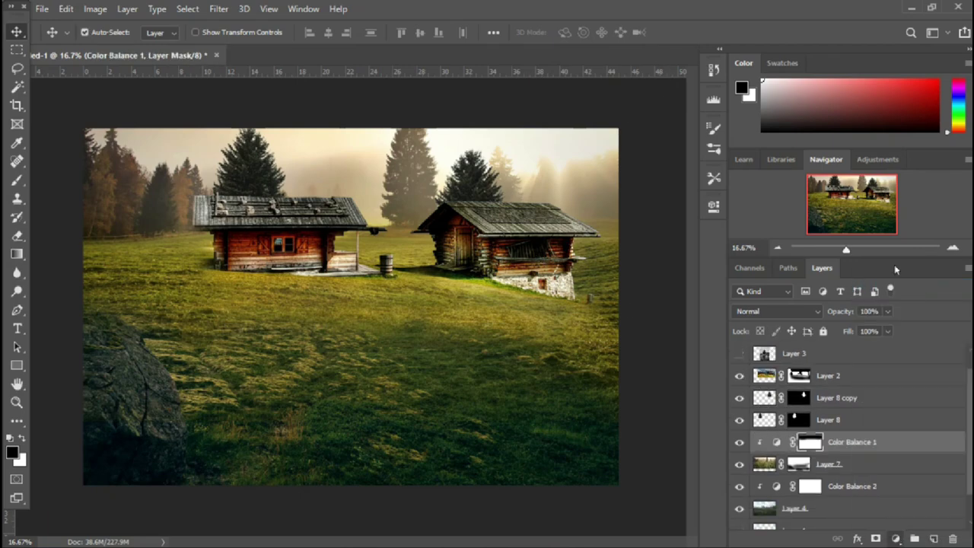
Add a dark blue #02182d Solid Color fill layer blended in Linear Dodge (Add)
{"action": "left_click", "coordinate": [896, 538]}
{"action": "left_click", "coordinate": [913, 228]}
{"action": "left_click", "coordinate": [660, 270]}
{"action": "left_click", "coordinate": [808, 117]}
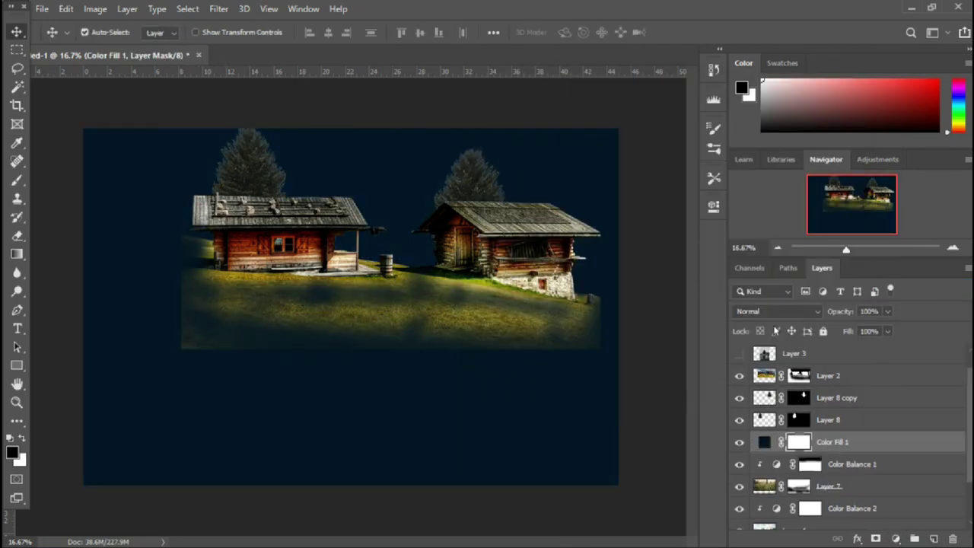
{"action": "left_click", "coordinate": [775, 310]}
{"action": "left_click", "coordinate": [761, 309]}
{"action": "left_click", "coordinate": [738, 442]}
{"action": "left_click", "coordinate": [776, 311]}
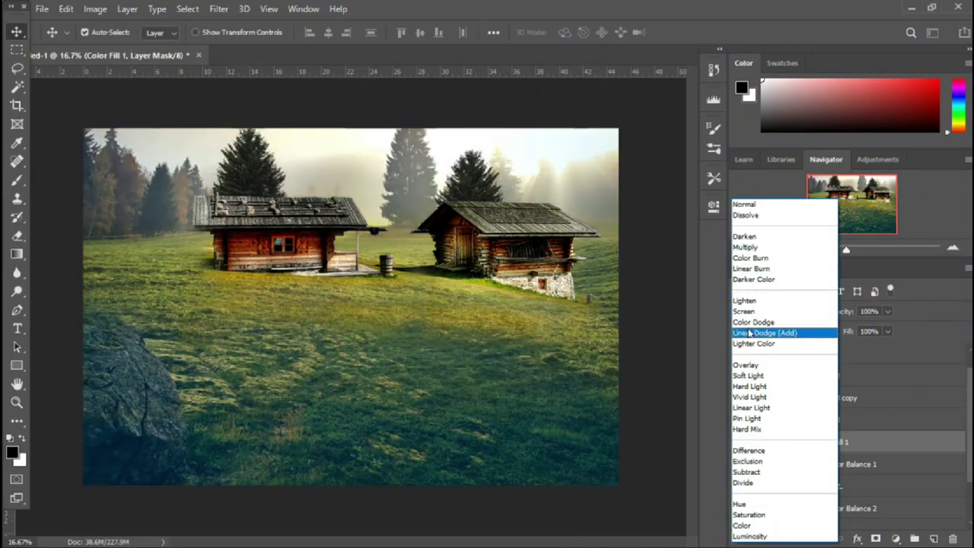
{"action": "left_click", "coordinate": [753, 333]}
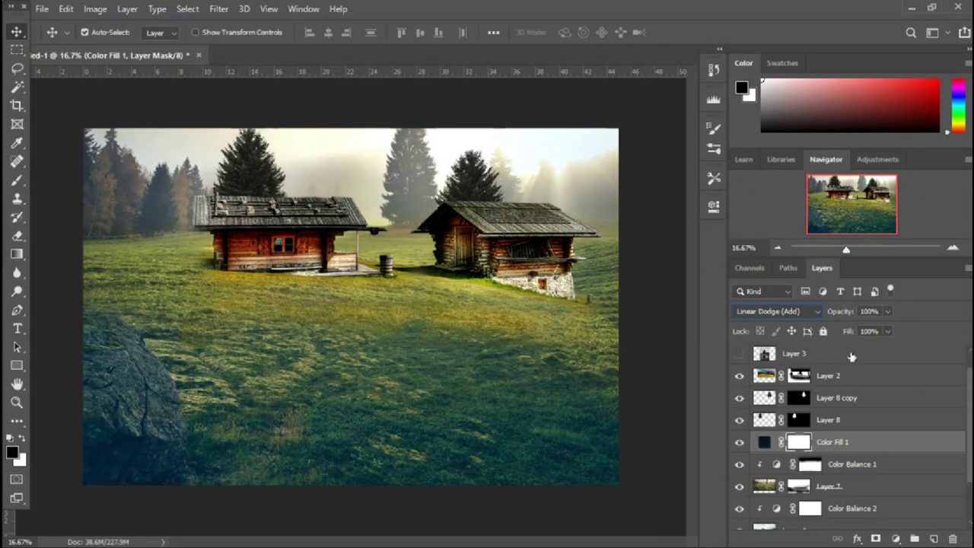
Invert Color Fill 1's mask to black and load a soft 2500 px brush painting white
{"action": "key", "text": "ctrl+i"}
{"action": "left_click", "coordinate": [17, 180]}
{"action": "left_click", "coordinate": [714, 127]}
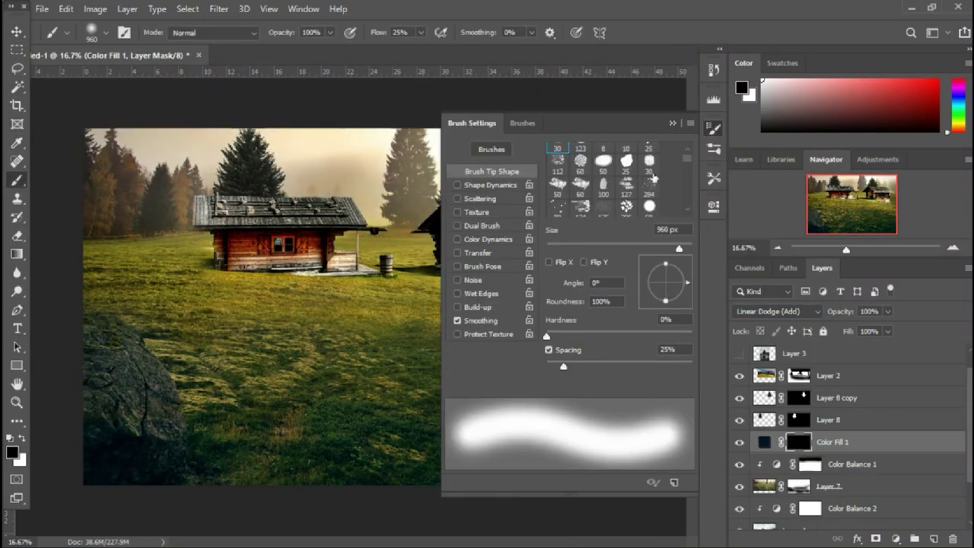
{"action": "scroll", "coordinate": [685, 166], "scroll_direction": "down", "scroll_amount": 1}
{"action": "scroll", "coordinate": [690, 197], "scroll_direction": "down", "scroll_amount": 1}
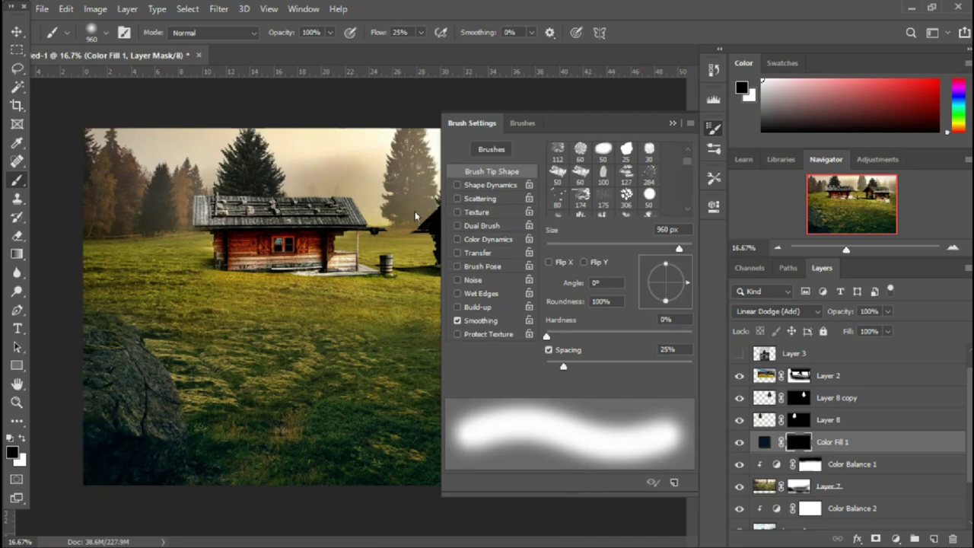
{"action": "scroll", "coordinate": [576, 159], "scroll_direction": "down", "scroll_amount": 2}
{"action": "scroll", "coordinate": [601, 179], "scroll_direction": "down", "scroll_amount": 3}
{"action": "scroll", "coordinate": [625, 186], "scroll_direction": "down", "scroll_amount": 2}
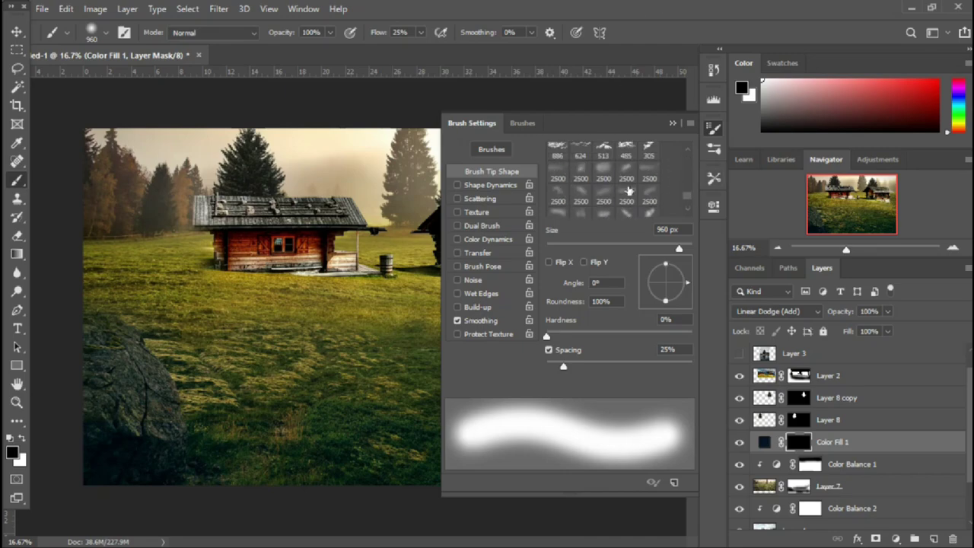
{"action": "scroll", "coordinate": [638, 200], "scroll_direction": "down", "scroll_amount": 2}
{"action": "double_click", "coordinate": [638, 200]}
{"action": "key", "text": "x"}
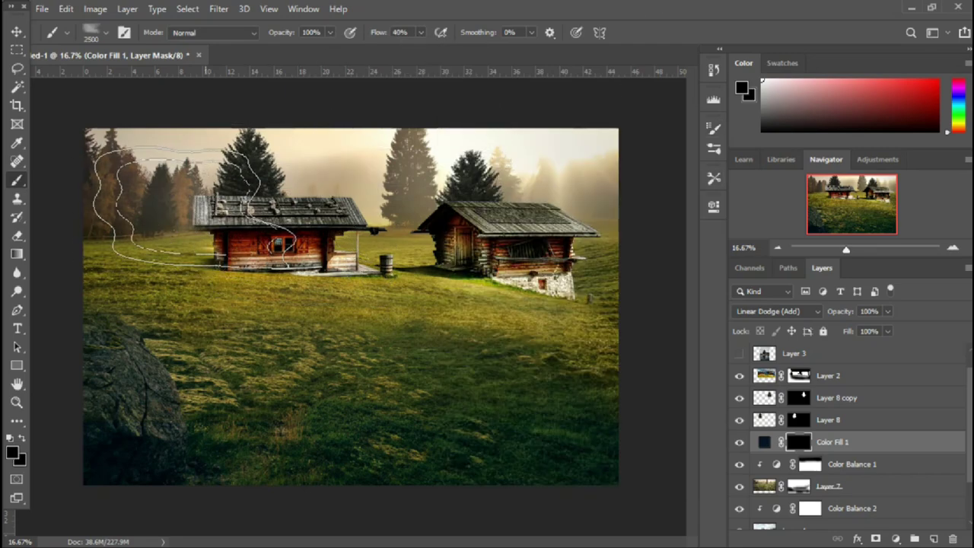
Confirm Color Fill 1 stays in Linear Dodge (Add) and return to the brush
{"action": "key", "text": "v"}
{"action": "left_click", "coordinate": [776, 310]}
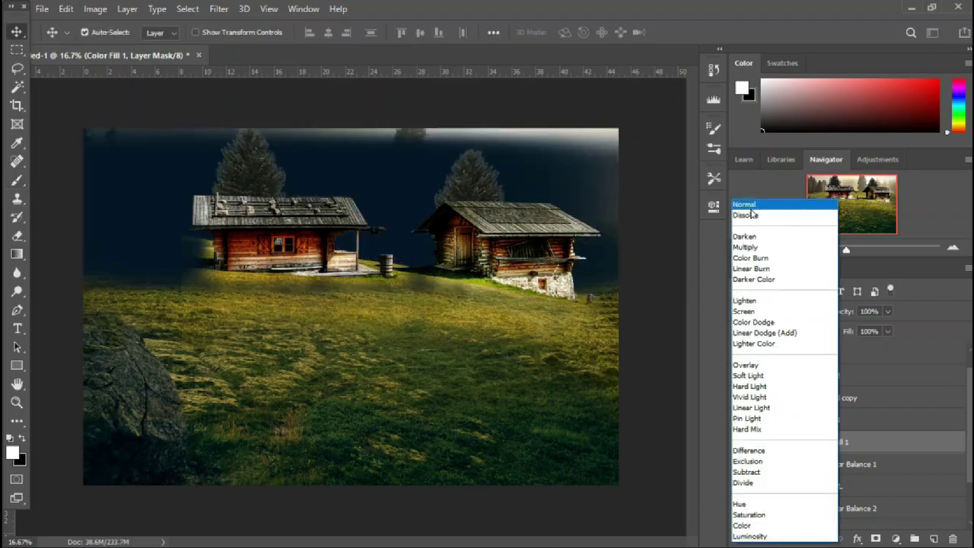
{"action": "left_click", "coordinate": [764, 332]}
{"action": "key", "text": "b"}
{"action": "key", "text": "F5"}
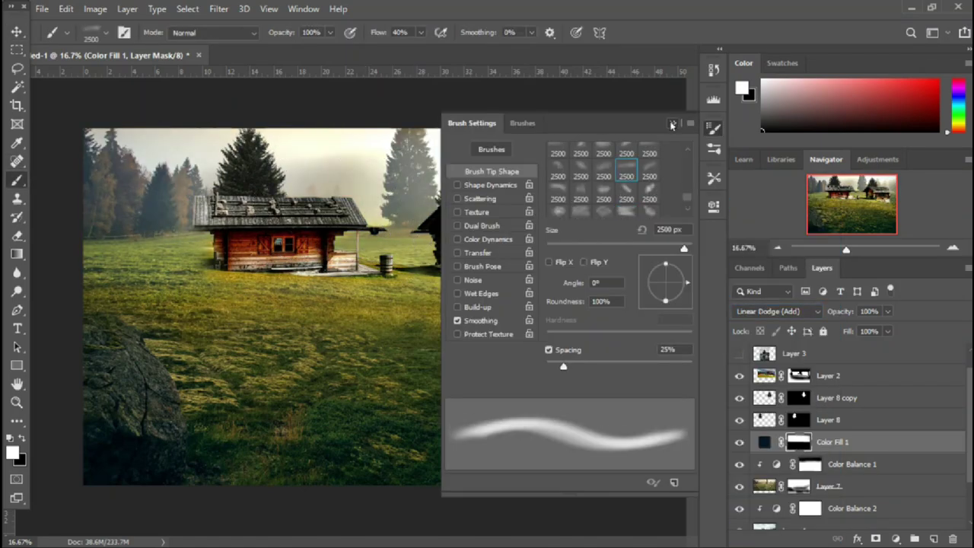
{"action": "key", "text": "F5"}
Target Layer 2's mask with the brush, default black/white colours and 45% flow
{"action": "key", "text": "v"}
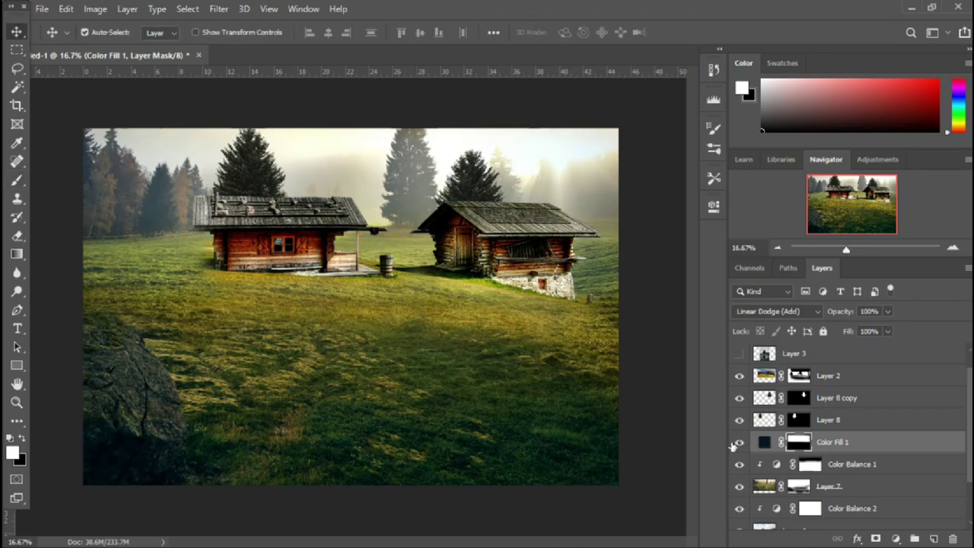
{"action": "left_click", "coordinate": [864, 374]}
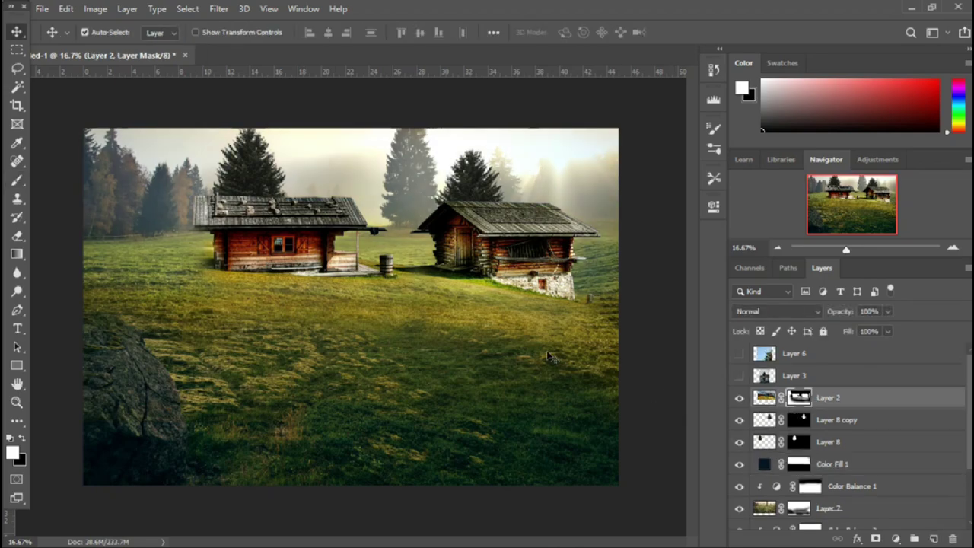
{"action": "key", "text": "b"}
{"action": "key", "text": "ctrl+plus"}
{"action": "key", "text": "ctrl+plus"}
{"action": "key", "text": "ctrl+plus"}
{"action": "scroll", "coordinate": [428, 221], "scroll_direction": "up", "scroll_amount": 3}
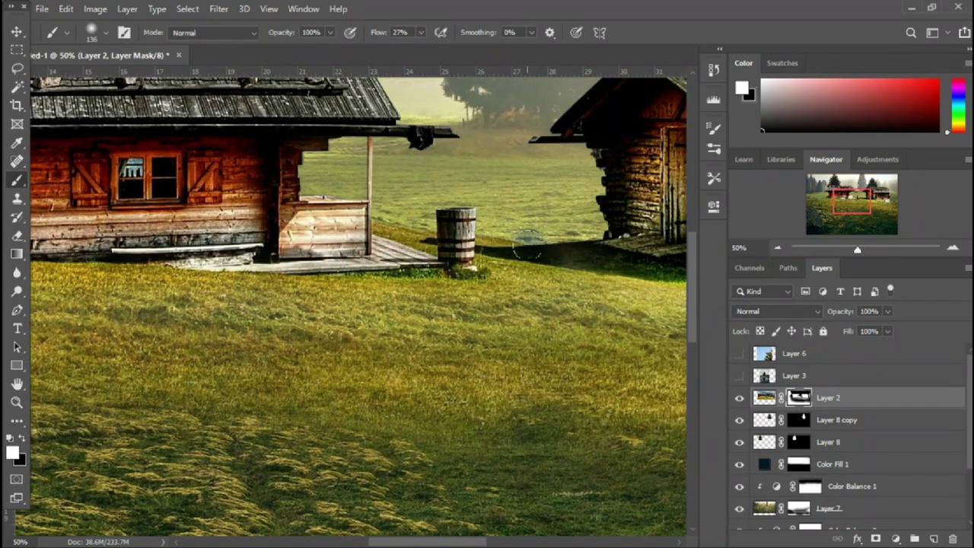
{"action": "key", "text": "x"}
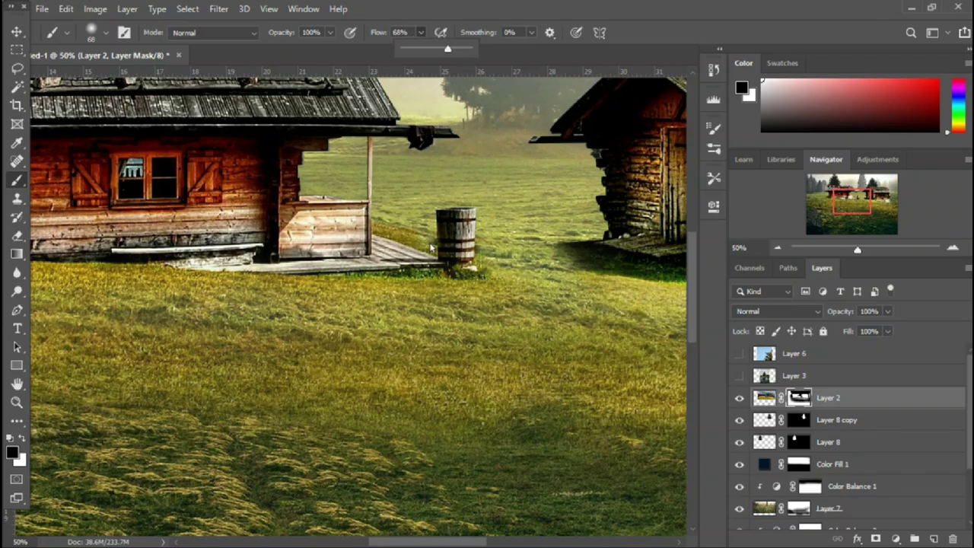
{"action": "key", "text": "shift+4"}
{"action": "key", "text": "shift+5"}
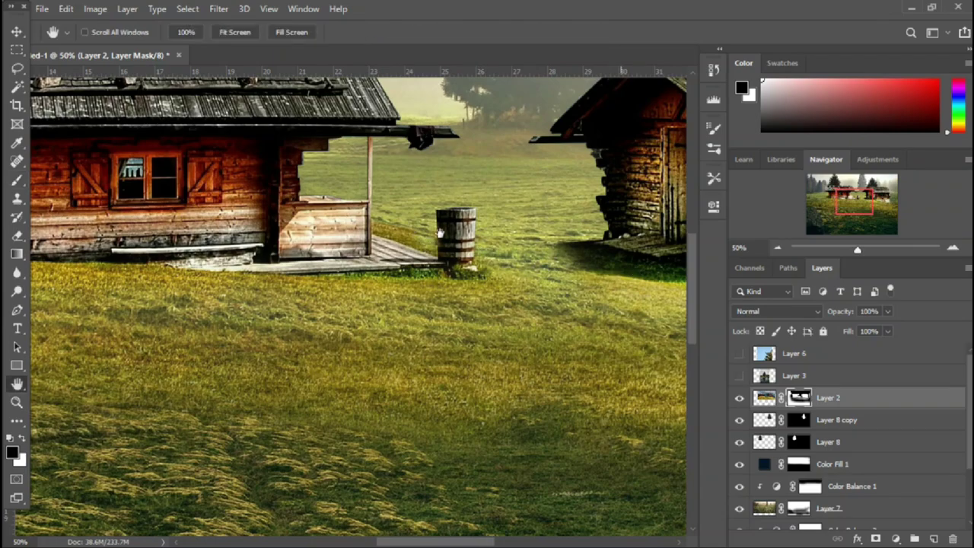
Paint Layer 2's mask along the left cabin's edges, then zoom out to the whole image
{"action": "left_click_drag", "start_coordinate": [479, 244], "coordinate": [335, 221]}
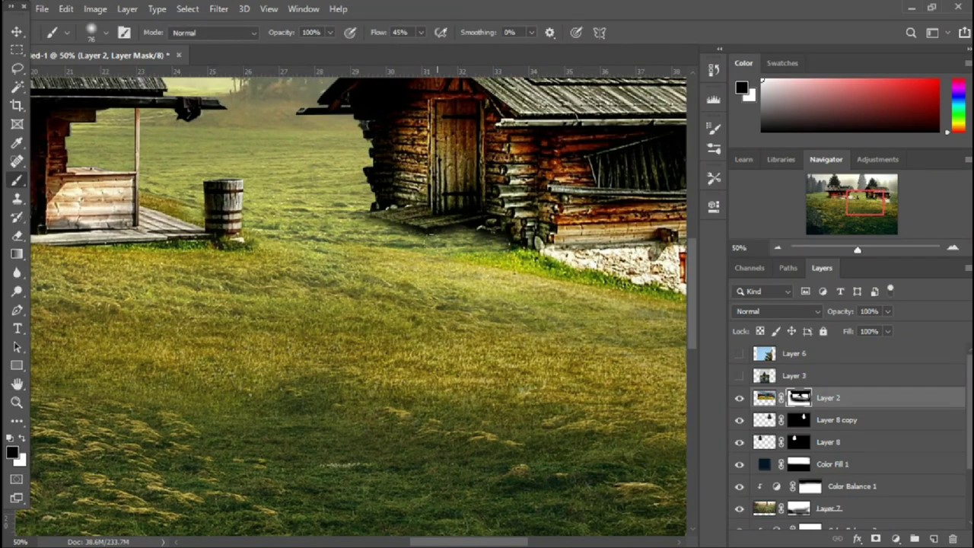
{"action": "scroll", "coordinate": [387, 315], "scroll_direction": "down", "scroll_amount": 2}
{"action": "scroll", "coordinate": [167, 226], "scroll_direction": "up", "scroll_amount": 3}
{"action": "left_click_drag", "start_coordinate": [168, 226], "coordinate": [274, 279]}
{"action": "mouse_move", "coordinate": [211, 166]}
{"action": "left_mouse_down"}
{"action": "mouse_move", "coordinate": [204, 219]}
{"action": "mouse_move", "coordinate": [221, 190]}
{"action": "left_mouse_up"}
{"action": "scroll", "coordinate": [162, 212], "scroll_direction": "down", "scroll_amount": 1}
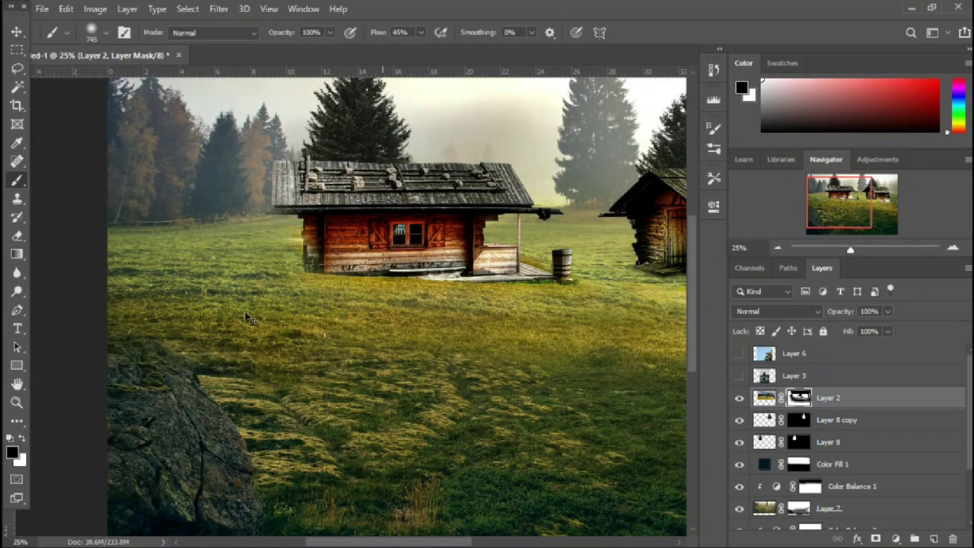
{"action": "key", "text": "v"}
{"action": "key", "text": "ctrl+minus"}
{"action": "scroll", "coordinate": [799, 430], "scroll_direction": "down", "scroll_amount": 1}
{"action": "scroll", "coordinate": [798, 429], "scroll_direction": "up", "scroll_amount": 1}
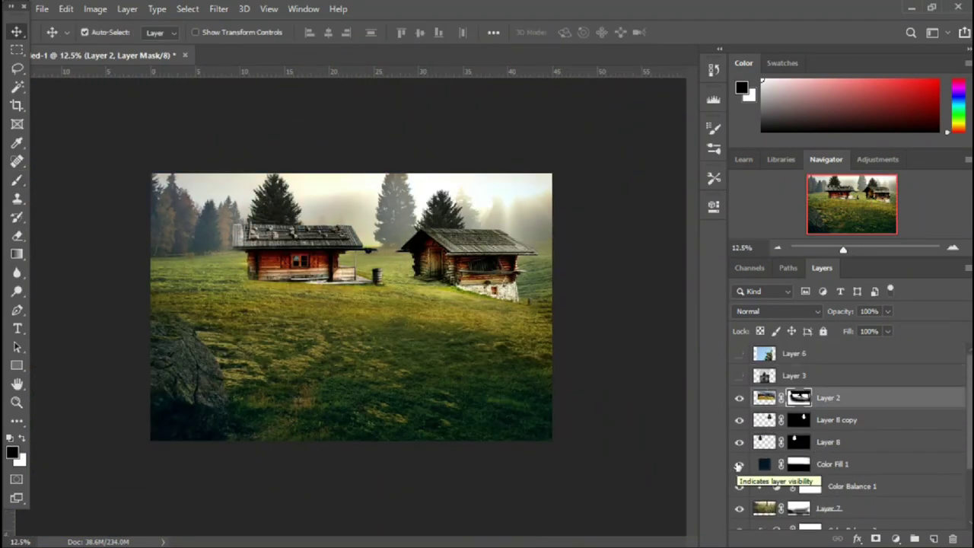
Add a Brightness/Contrast adjustment with brightness -65 and contrast 64, undoing a stray Curves layer
{"action": "left_click", "coordinate": [896, 538]}
{"action": "left_click", "coordinate": [887, 351]}
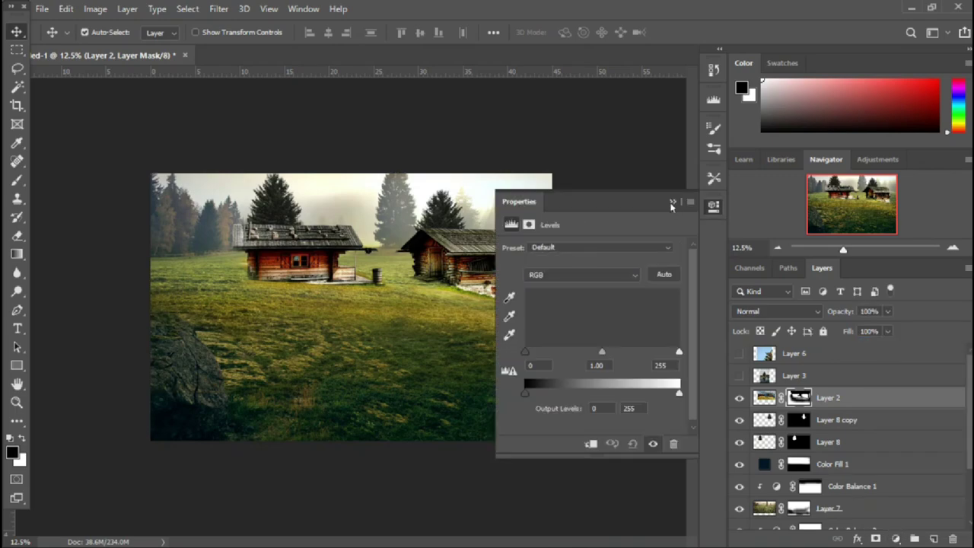
{"action": "key", "text": "ctrl+z"}
{"action": "left_click", "coordinate": [895, 538]}
{"action": "left_click", "coordinate": [905, 327]}
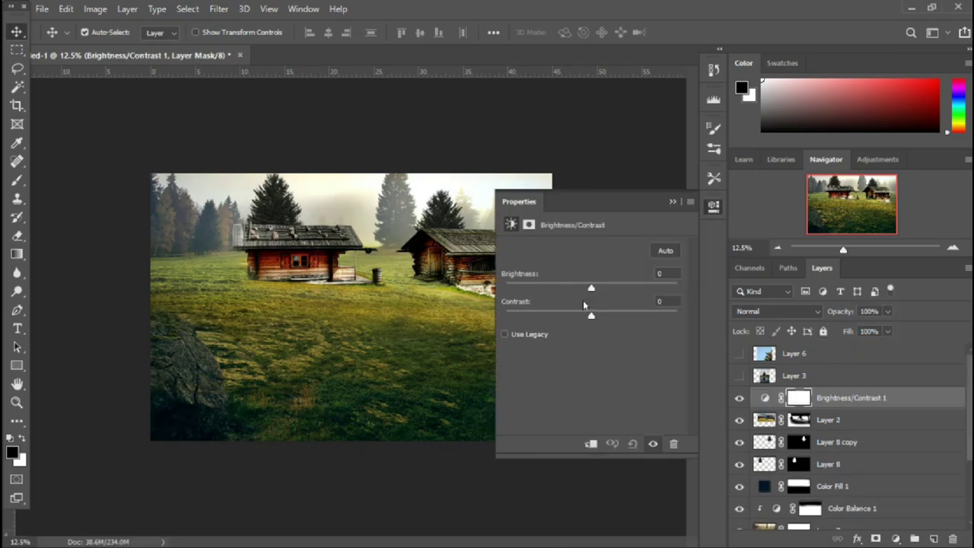
{"action": "left_click_drag", "start_coordinate": [505, 315], "coordinate": [635, 315]}
{"action": "mouse_move", "coordinate": [592, 287]}
{"action": "left_mouse_down"}
{"action": "mouse_move", "coordinate": [613, 287]}
{"action": "mouse_move", "coordinate": [522, 287]}
{"action": "left_mouse_up"}
{"action": "left_click_drag", "start_coordinate": [634, 315], "coordinate": [646, 315]}
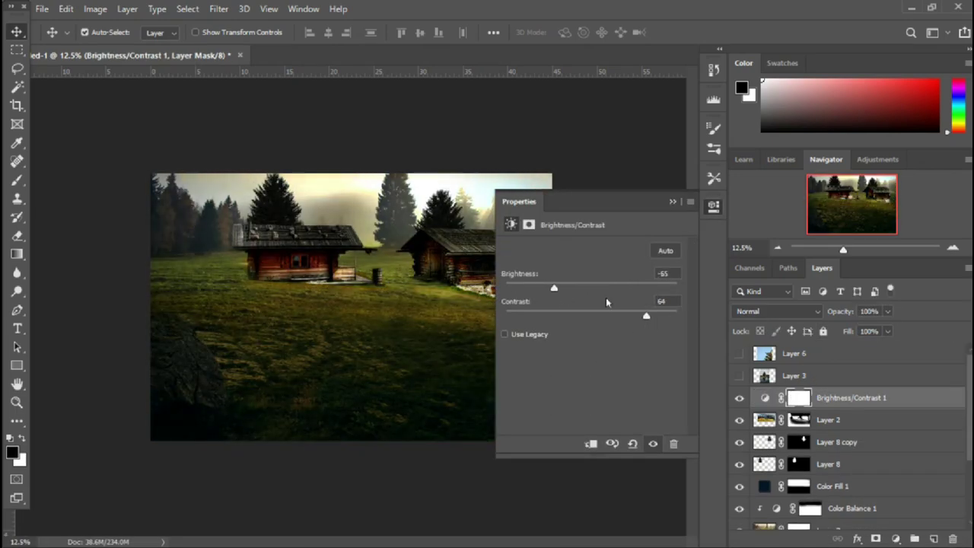
{"action": "left_click_drag", "start_coordinate": [550, 287], "coordinate": [543, 288]}
{"action": "left_click", "coordinate": [713, 205]}
Select the Color Fill 1 layer, then deselect it and review the Layers panel
{"action": "scroll", "coordinate": [845, 441], "scroll_direction": "down", "scroll_amount": 1}
{"action": "left_click", "coordinate": [832, 463]}
{"action": "key", "text": "b"}
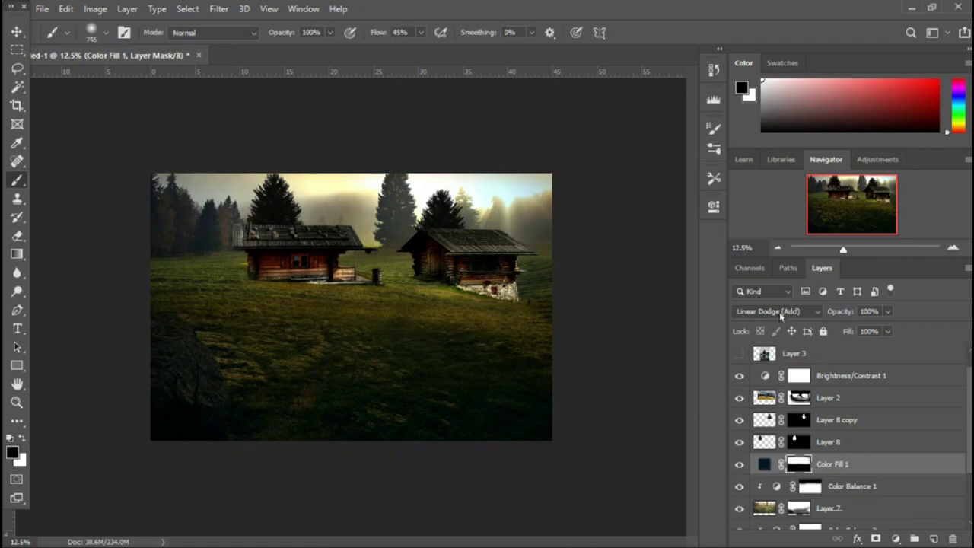
{"action": "key", "text": "v"}
{"action": "left_click", "coordinate": [66, 274]}
{"action": "scroll", "coordinate": [67, 262], "scroll_direction": "down", "scroll_amount": 1}
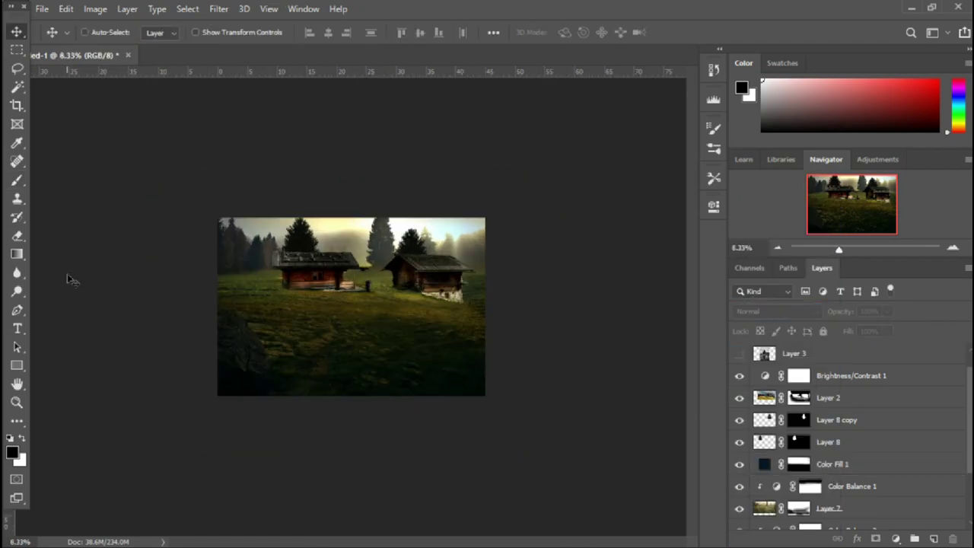
{"action": "scroll", "coordinate": [68, 255], "scroll_direction": "up", "scroll_amount": 1}
{"action": "scroll", "coordinate": [831, 445], "scroll_direction": "up", "scroll_amount": 1}
{"action": "scroll", "coordinate": [831, 447], "scroll_direction": "down", "scroll_amount": 1}
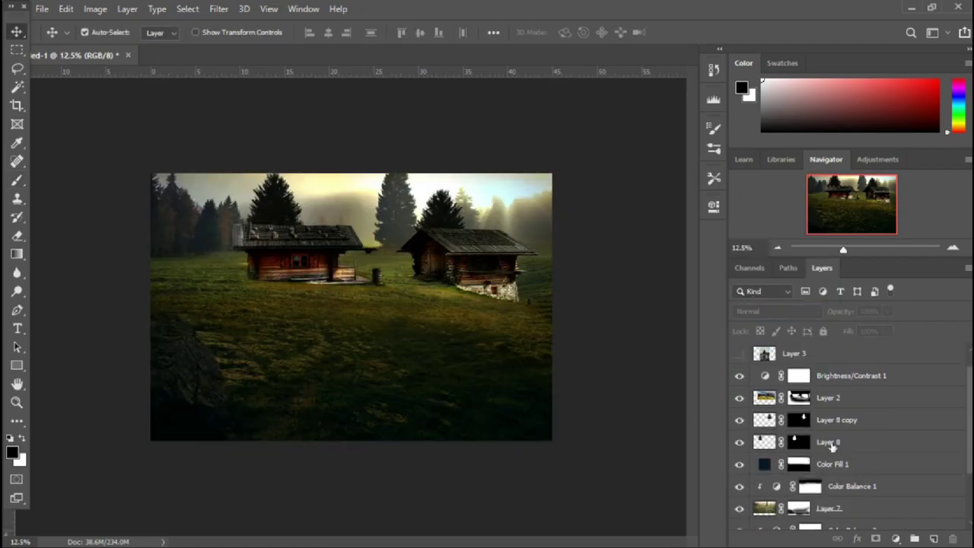
Add a Levels adjustment with output white 210, then move Layer 8 copy below Color Fill 1
{"action": "left_click", "coordinate": [851, 375]}
{"action": "left_click", "coordinate": [894, 538]}
{"action": "left_click", "coordinate": [883, 342]}
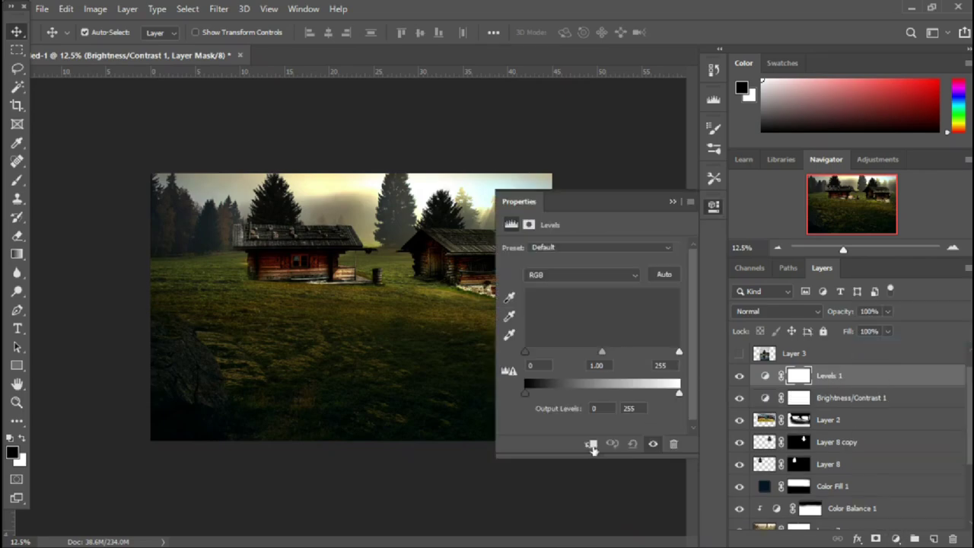
{"action": "mouse_move", "coordinate": [679, 394]}
{"action": "left_mouse_down"}
{"action": "mouse_move", "coordinate": [601, 393]}
{"action": "mouse_move", "coordinate": [651, 400]}
{"action": "left_mouse_up"}
{"action": "left_click", "coordinate": [672, 201]}
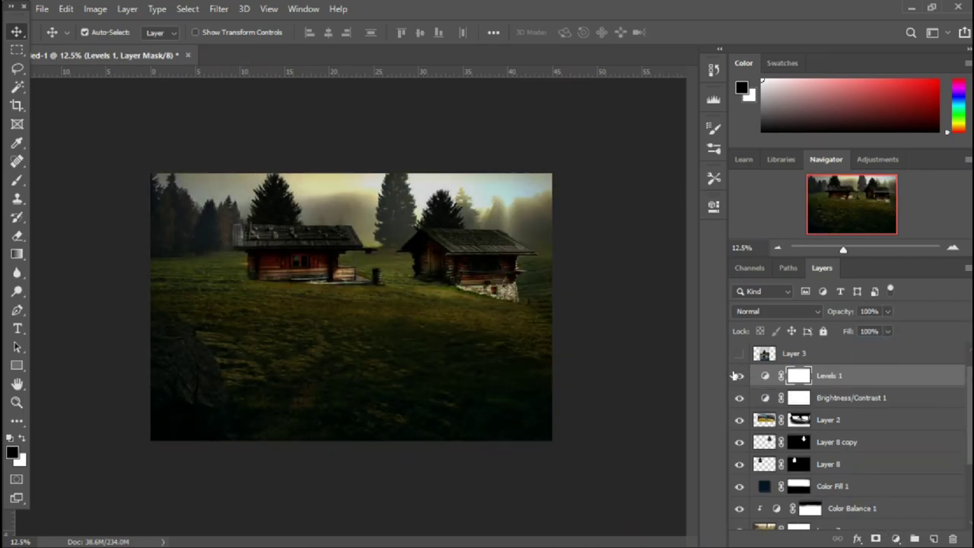
{"action": "scroll", "coordinate": [749, 426], "scroll_direction": "down", "scroll_amount": 2}
{"action": "scroll", "coordinate": [749, 426], "scroll_direction": "up", "scroll_amount": 1}
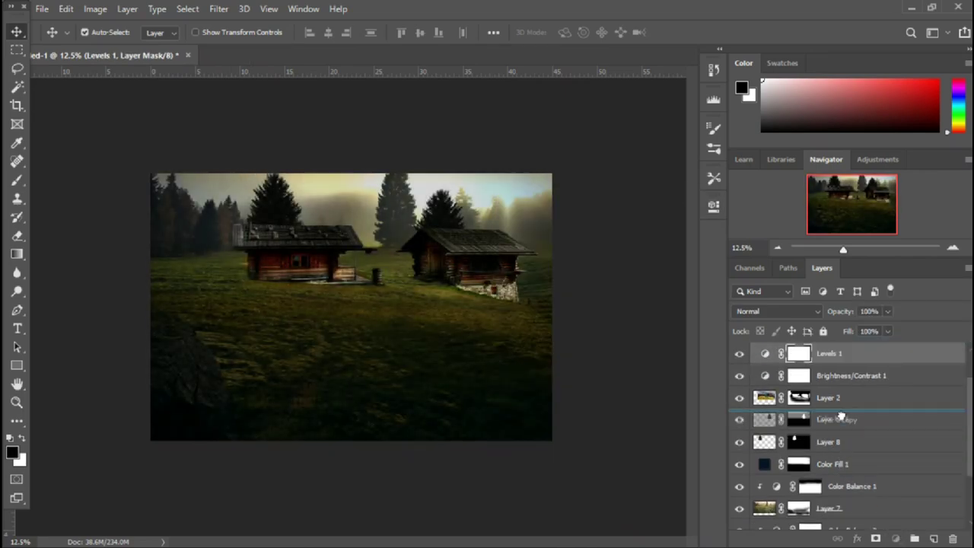
{"action": "left_click_drag", "start_coordinate": [760, 463], "coordinate": [743, 428]}
Add a bluish-grey Color Fill 2 layer in Linear Dodge (Add) with its mask inverted
{"action": "left_click", "coordinate": [895, 538]}
{"action": "left_click", "coordinate": [875, 282]}
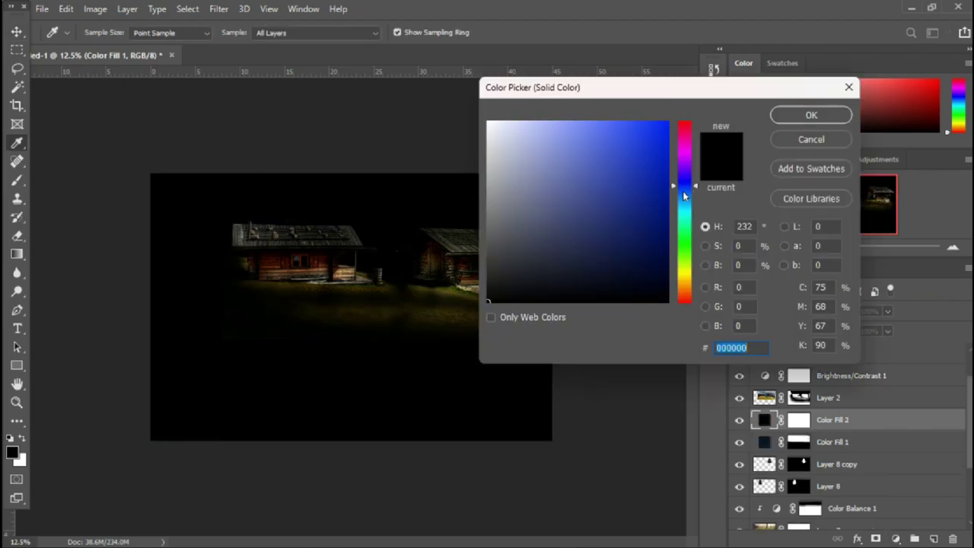
{"action": "left_click_drag", "start_coordinate": [525, 180], "coordinate": [510, 210]}
{"action": "left_click", "coordinate": [811, 114]}
{"action": "left_click", "coordinate": [772, 310]}
{"action": "left_click", "coordinate": [761, 474]}
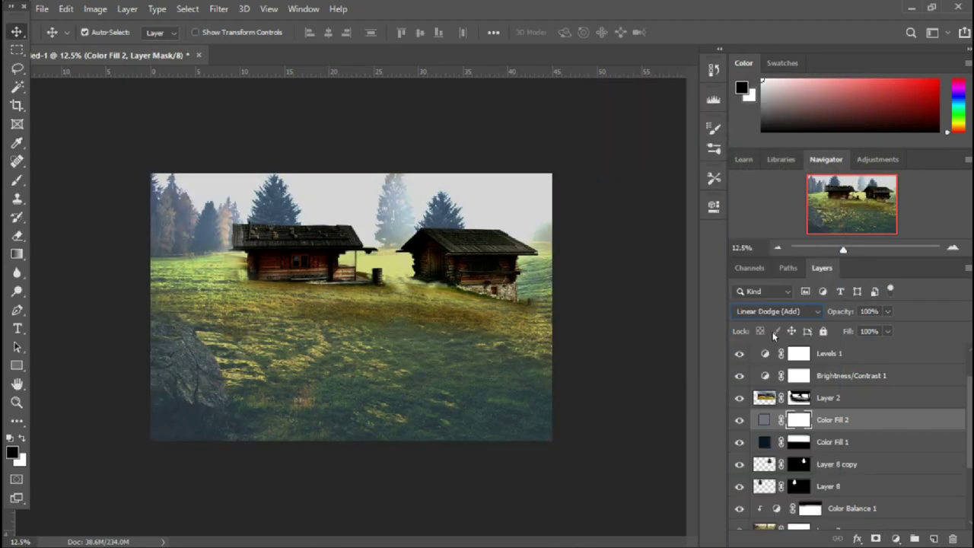
{"action": "key", "text": "ctrl+i"}
Paint white mist over the upper left treeline with a large spatter brush
{"action": "key", "text": "b"}
{"action": "left_click", "coordinate": [713, 128]}
{"action": "scroll", "coordinate": [609, 183], "scroll_direction": "down", "scroll_amount": 3}
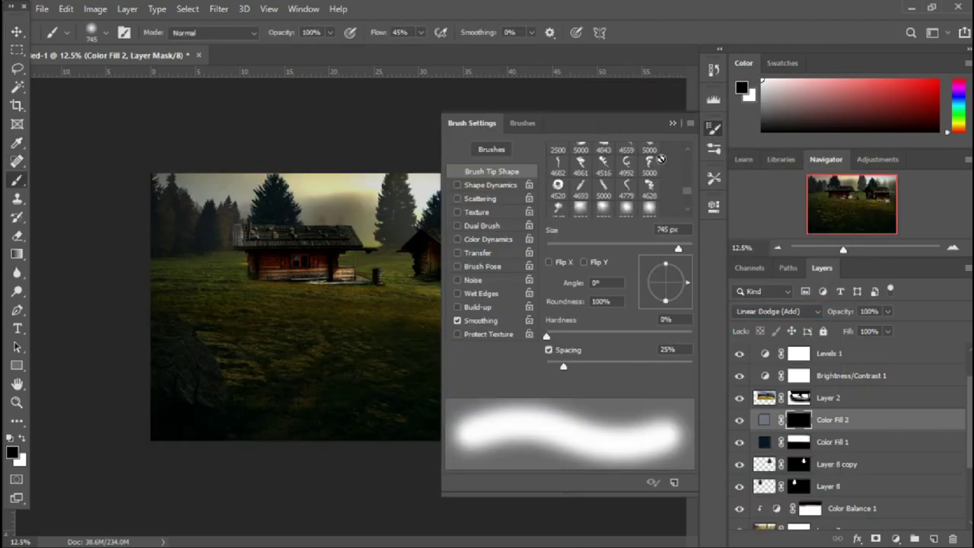
{"action": "scroll", "coordinate": [608, 183], "scroll_direction": "down", "scroll_amount": 3}
{"action": "left_click", "coordinate": [648, 199]}
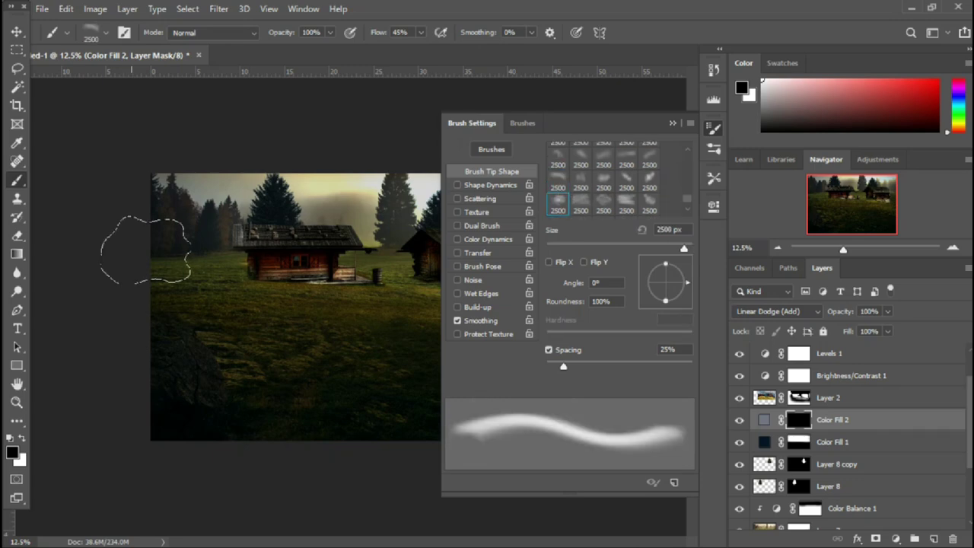
{"action": "key", "text": "F5"}
{"action": "key", "text": "x"}
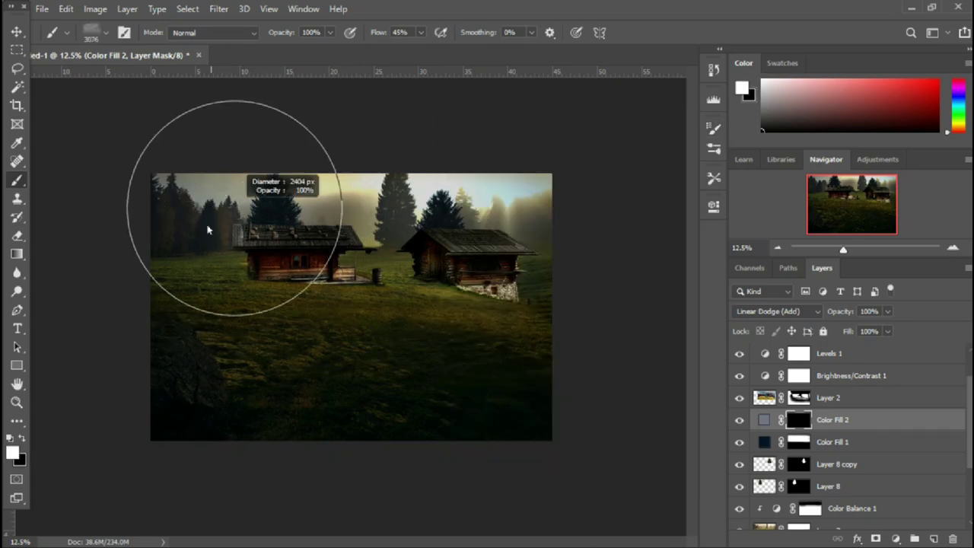
{"action": "mouse_move", "coordinate": [175, 229]}
{"action": "left_mouse_down"}
{"action": "mouse_move", "coordinate": [560, 255]}
{"action": "mouse_move", "coordinate": [203, 245]}
{"action": "mouse_move", "coordinate": [547, 259]}
{"action": "left_mouse_up"}
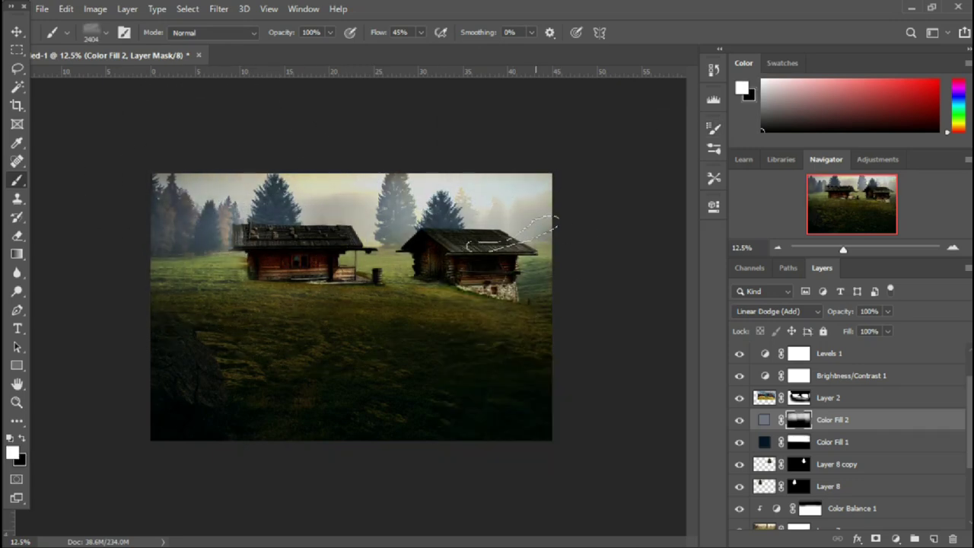
Set Color Fill 2 to Normal blending and change its colour to near-white #e6e7ec
{"action": "key", "text": "v"}
{"action": "left_click", "coordinate": [776, 311]}
{"action": "left_click", "coordinate": [751, 208]}
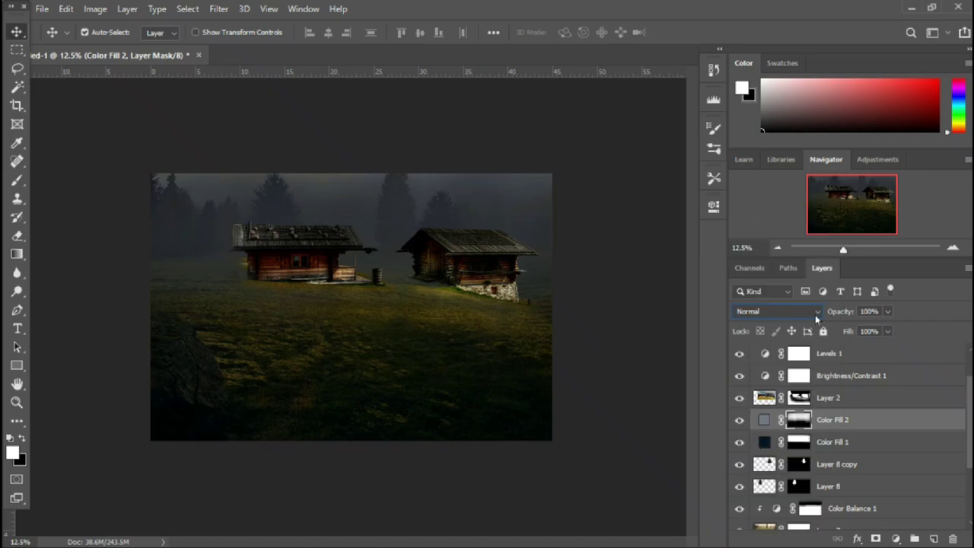
{"action": "double_click", "coordinate": [764, 419]}
{"action": "left_click_drag", "start_coordinate": [491, 148], "coordinate": [492, 134]}
{"action": "left_click", "coordinate": [785, 118]}
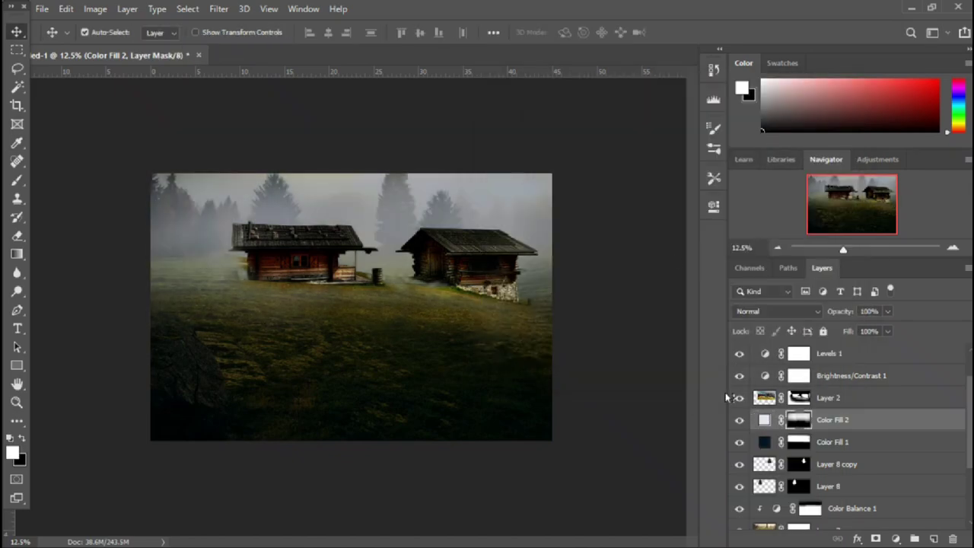
Reset the painting colours and lower the fog layer's opacity to 78%
{"action": "key", "text": "x"}
{"action": "key", "text": "b"}
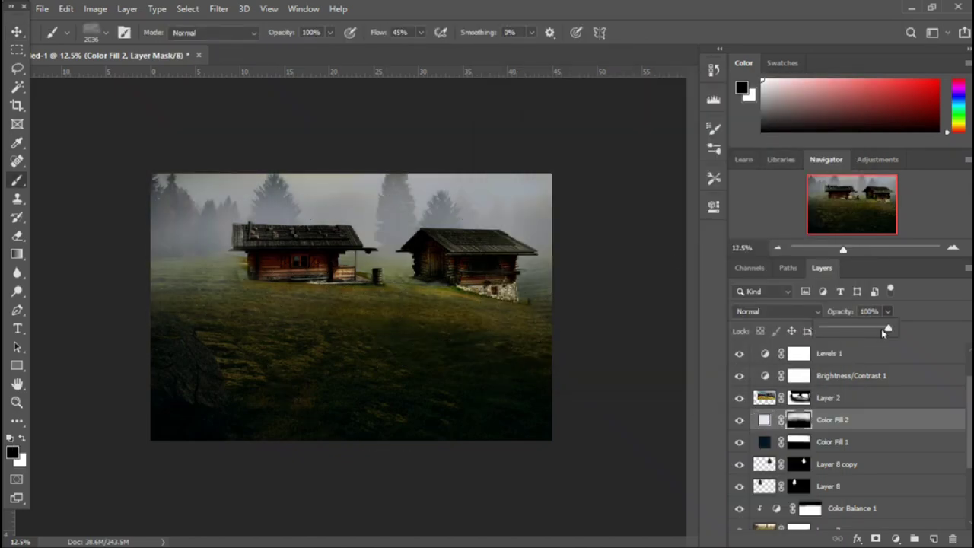
{"action": "left_click_drag", "start_coordinate": [883, 332], "coordinate": [873, 331]}
{"action": "key", "text": "v"}
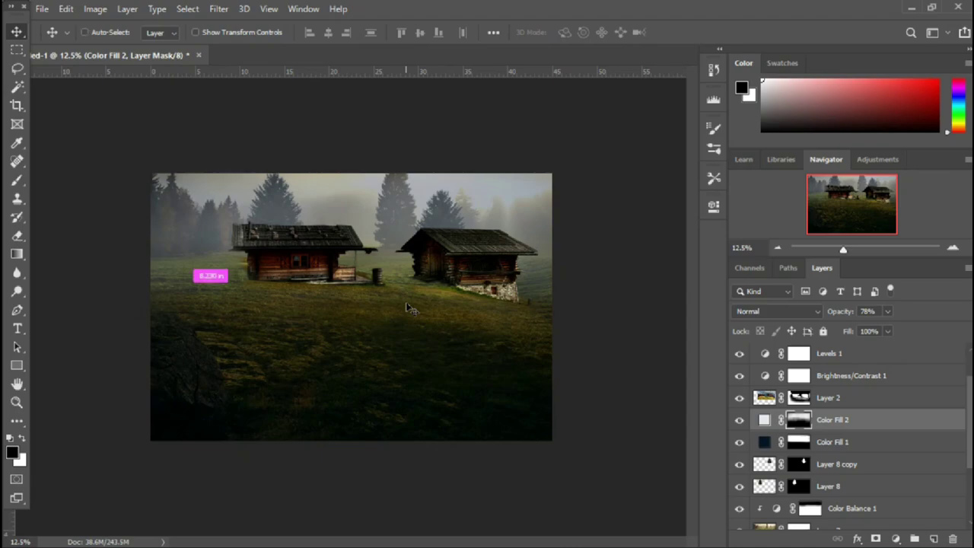
{"action": "key", "text": "p"}
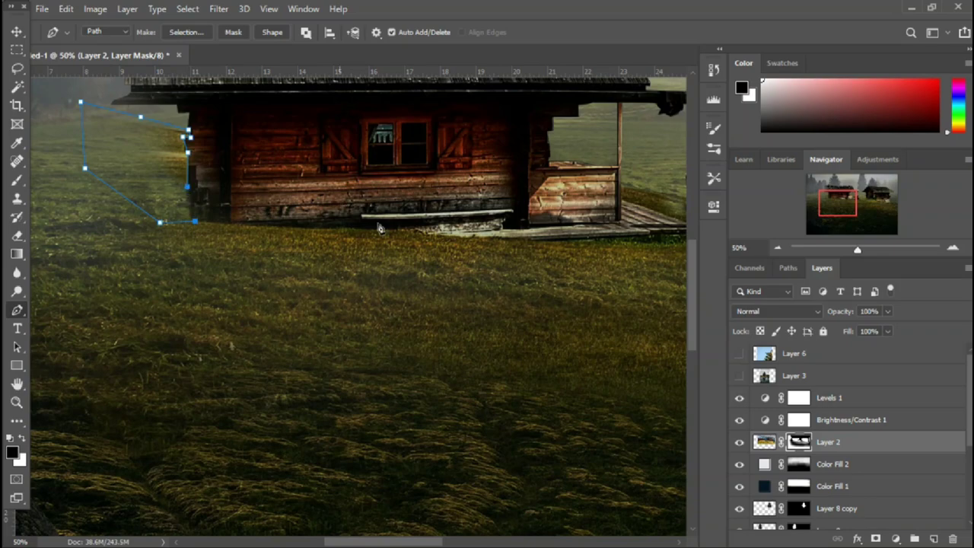
Load the cabin pen path as a selection and zoom out to view the whole image
{"action": "key", "text": "ctrl+Return"}
{"action": "key", "text": "b"}
{"action": "right_click", "coordinate": [181, 162]}
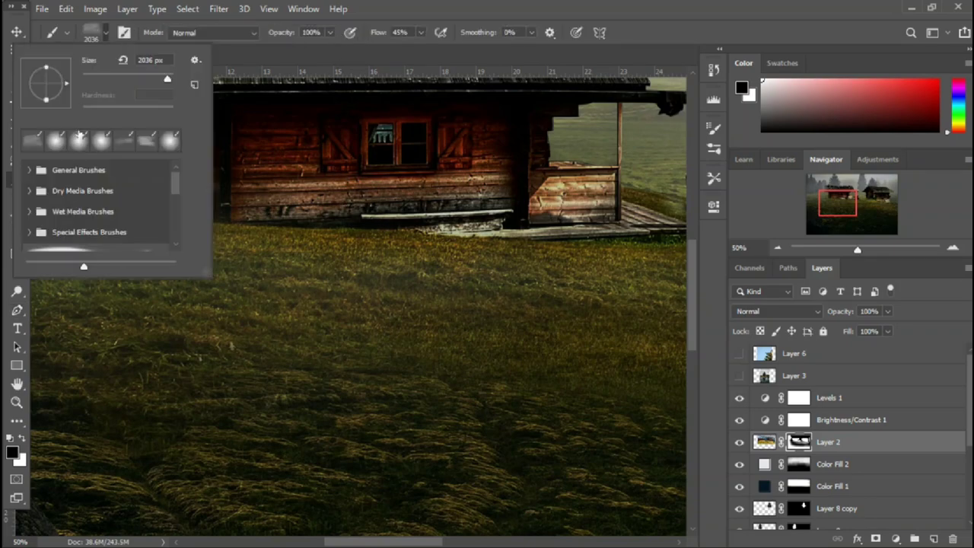
{"action": "key", "text": "Escape"}
{"action": "key", "text": "ctrl+minus"}
{"action": "key", "text": "ctrl+minus"}
{"action": "key", "text": "ctrl+minus"}
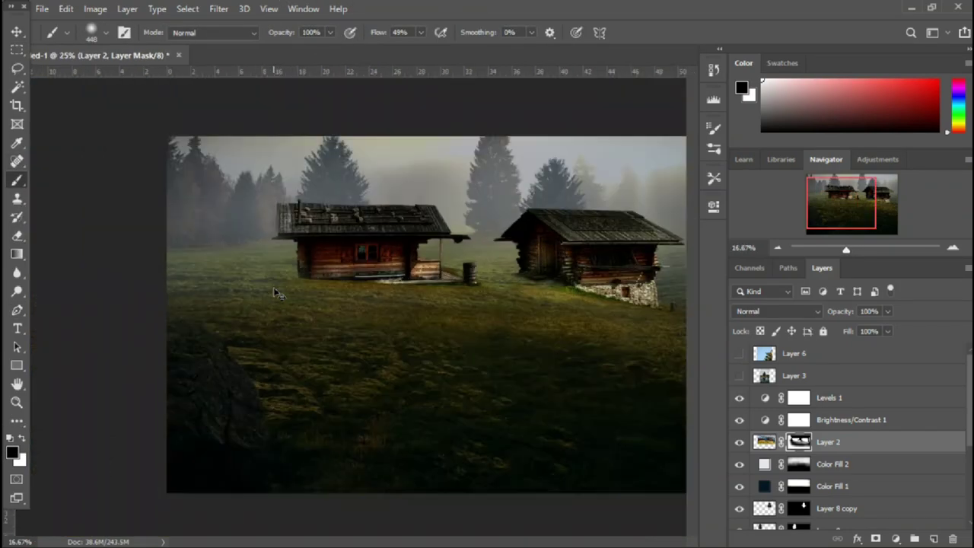
{"action": "key", "text": "ctrl+minus"}
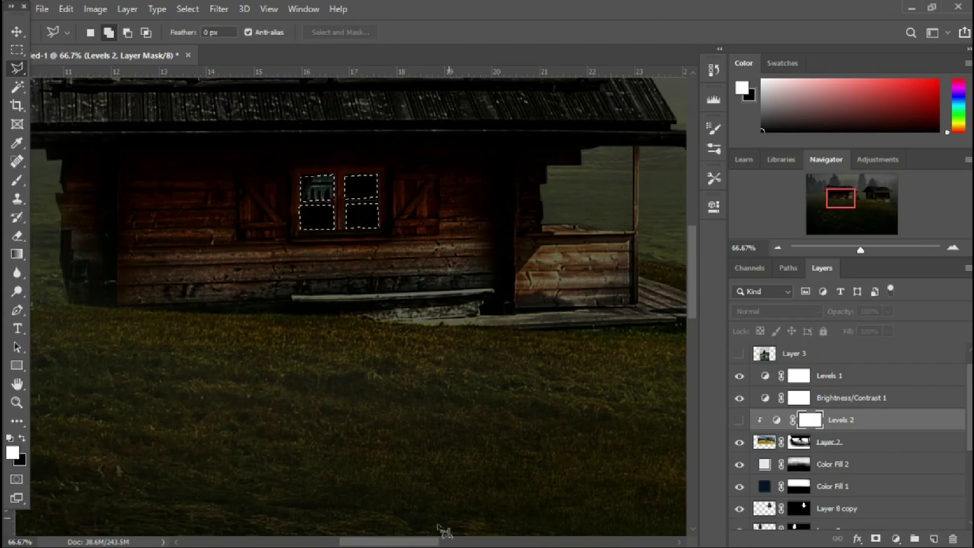
Add a Color Fill 3 layer and change its colour to orange for the window glow
{"action": "scroll", "coordinate": [506, 356], "scroll_direction": "right", "scroll_amount": 5}
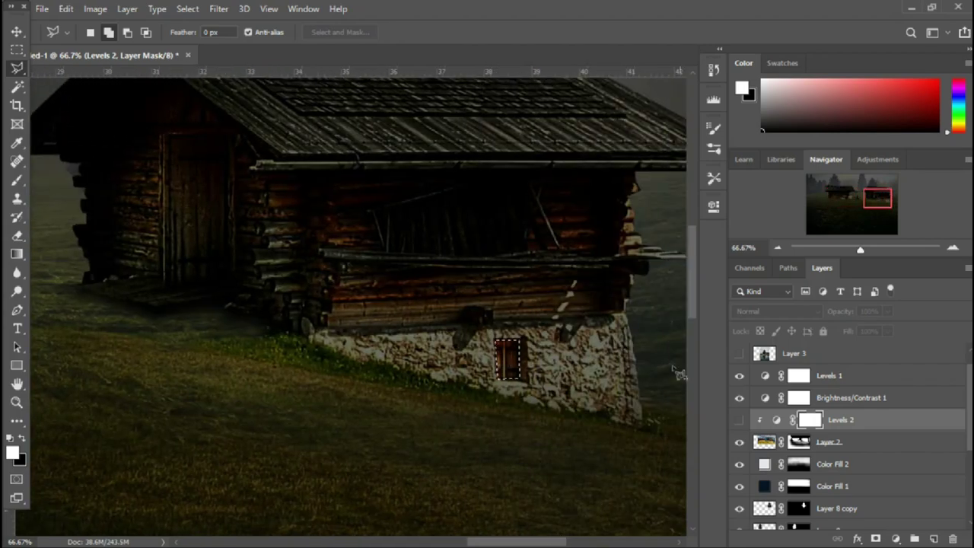
{"action": "key", "text": "ctrl+minus"}
{"action": "key", "text": "ctrl+minus"}
{"action": "key", "text": "ctrl+minus"}
{"action": "left_click", "coordinate": [895, 538]}
{"action": "left_click", "coordinate": [874, 283]}
{"action": "left_click_drag", "start_coordinate": [578, 194], "coordinate": [540, 187]}
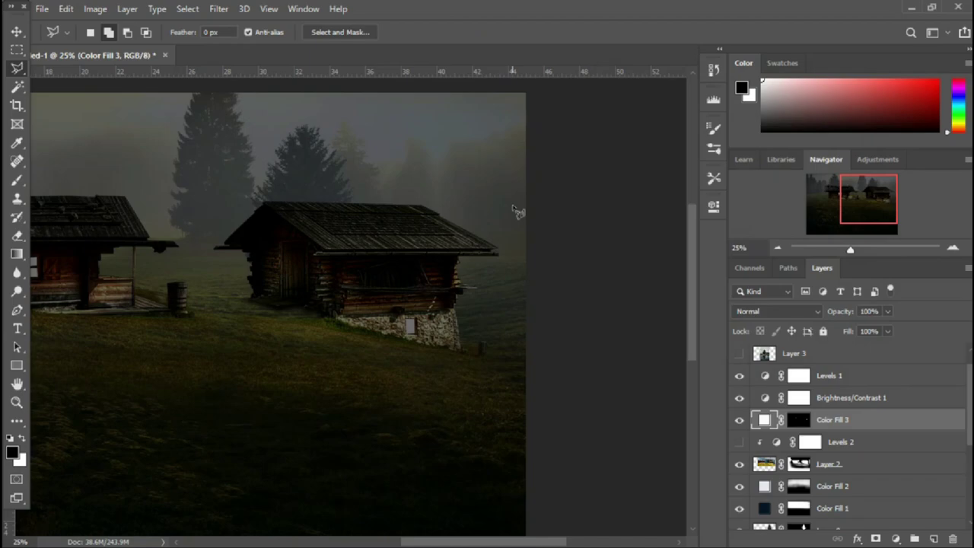
{"action": "double_click", "coordinate": [764, 419]}
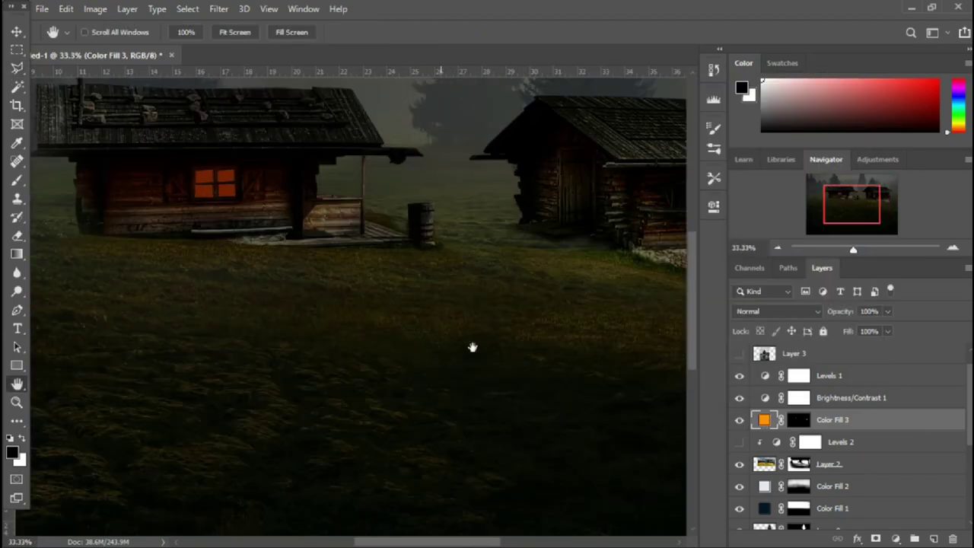
Apply Gaussian Blur twice to the glow mask, raising the radius for softer edges
{"action": "left_click", "coordinate": [219, 9]}
{"action": "left_click", "coordinate": [432, 222]}
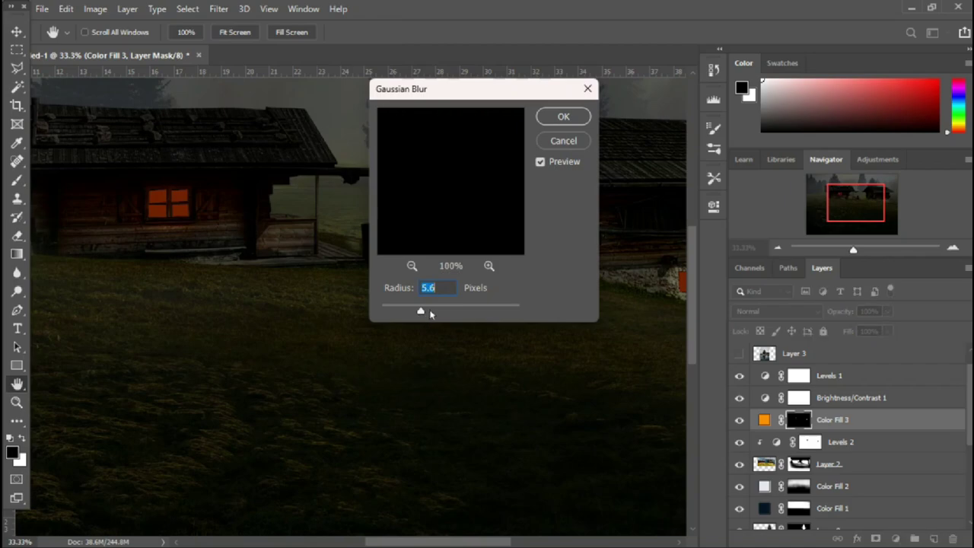
{"action": "left_click", "coordinate": [562, 116]}
{"action": "left_click", "coordinate": [219, 9]}
{"action": "left_click", "coordinate": [432, 222]}
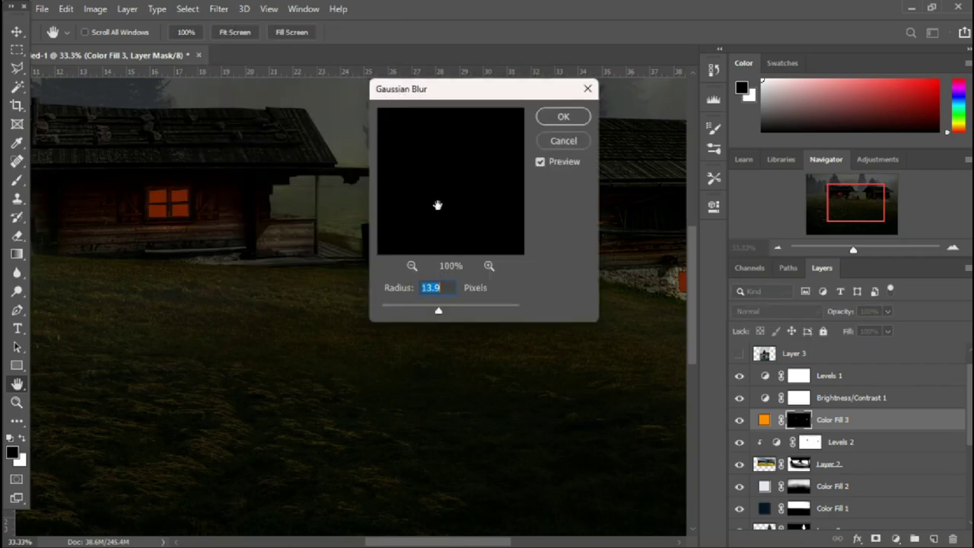
{"action": "left_click_drag", "start_coordinate": [439, 312], "coordinate": [431, 312]}
{"action": "left_click", "coordinate": [563, 116]}
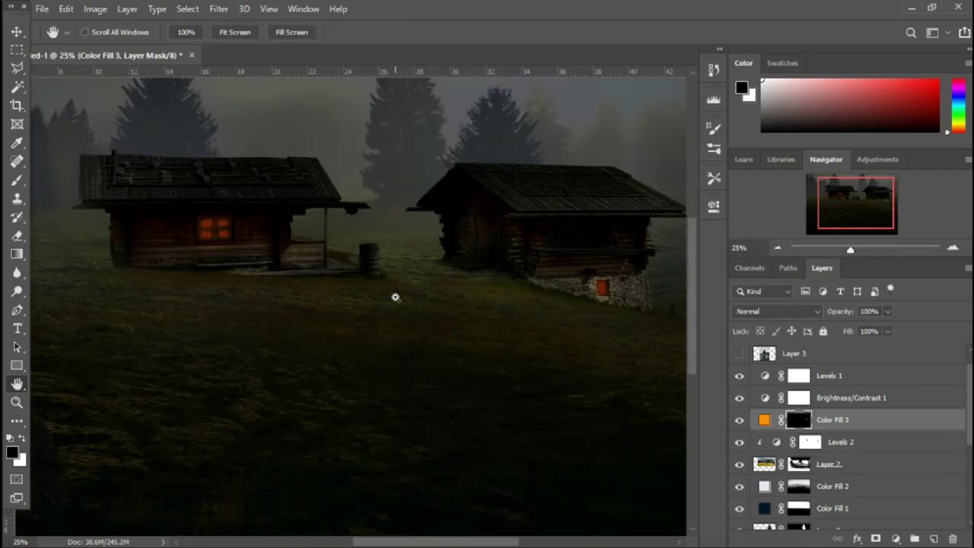
{"action": "scroll", "coordinate": [396, 298], "scroll_direction": "up", "scroll_amount": 2}
{"action": "left_click", "coordinate": [821, 446]}
{"action": "key", "text": "b"}
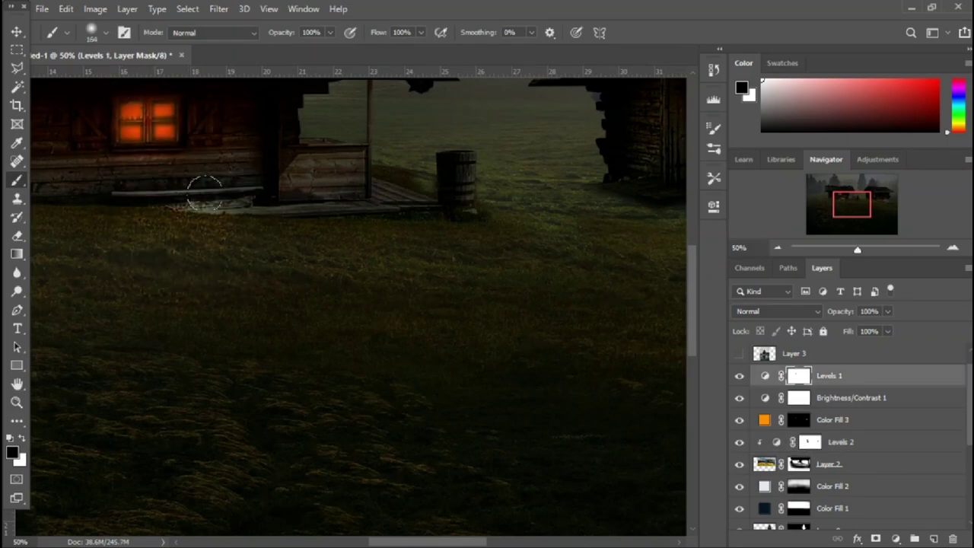
Lower the brush flow and paint a warm glow onto the grass under the left cabin
{"action": "left_click", "coordinate": [420, 32]}
{"action": "left_click_drag", "start_coordinate": [426, 51], "coordinate": [385, 51]}
{"action": "key", "text": "x"}
{"action": "left_click_drag", "start_coordinate": [152, 228], "coordinate": [252, 224]}
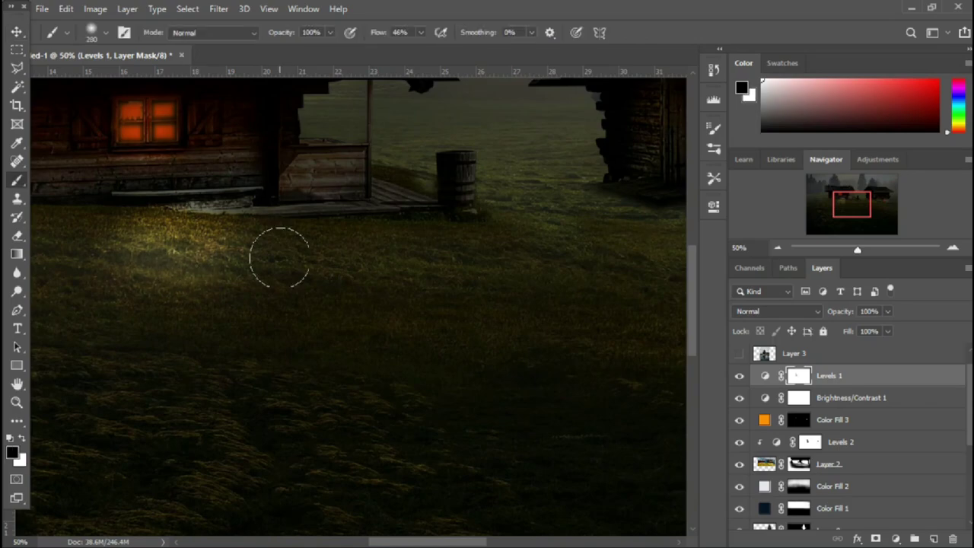
{"action": "scroll", "coordinate": [281, 256], "scroll_direction": "right", "scroll_amount": 5}
{"action": "key", "text": "x"}
{"action": "left_click_drag", "start_coordinate": [569, 330], "coordinate": [413, 343]}
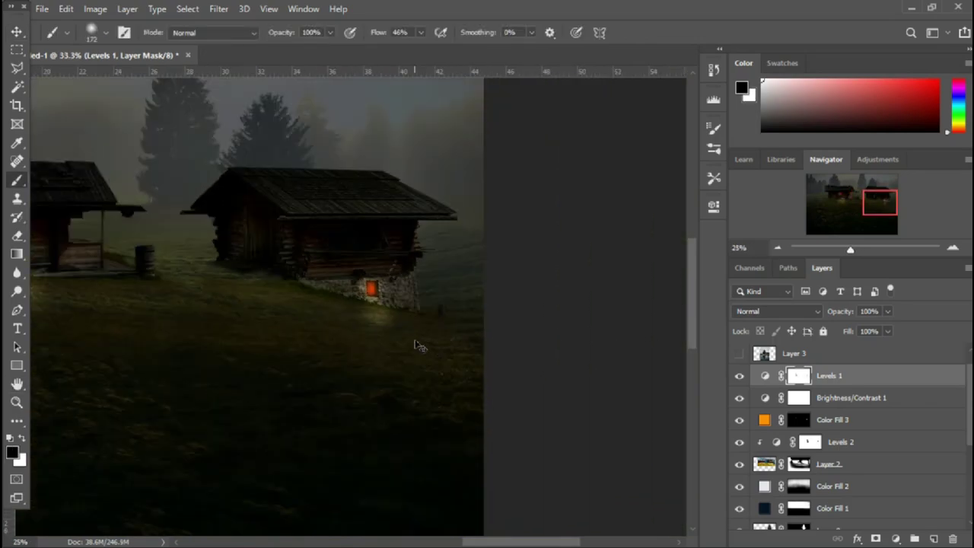
{"action": "key", "text": "x"}
Paint more light onto the grass at lower flow, resizing the brush to 174 px
{"action": "left_click", "coordinate": [420, 32]}
{"action": "left_click_drag", "start_coordinate": [422, 49], "coordinate": [401, 58]}
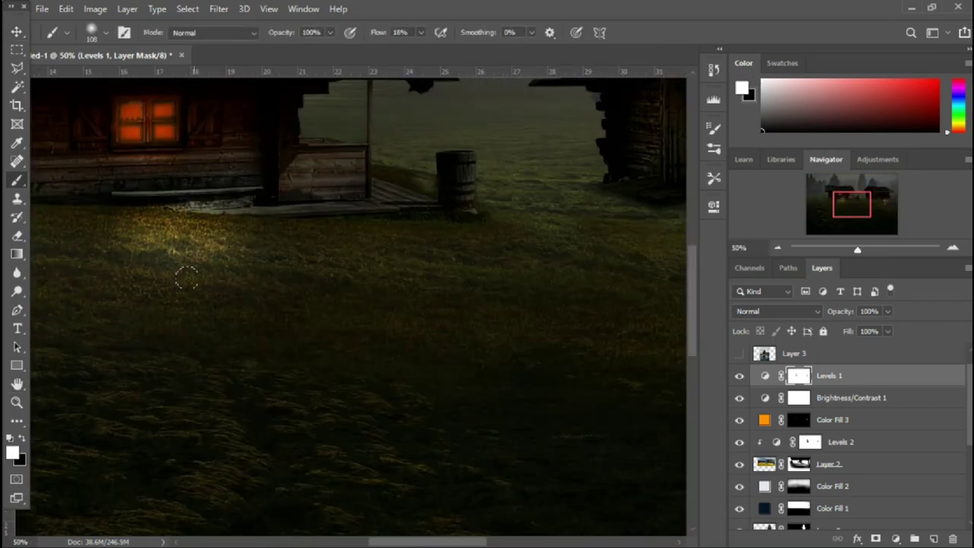
{"action": "scroll", "coordinate": [276, 205], "scroll_direction": "down", "scroll_amount": 3}
{"action": "scroll", "coordinate": [441, 338], "scroll_direction": "up", "scroll_amount": 2}
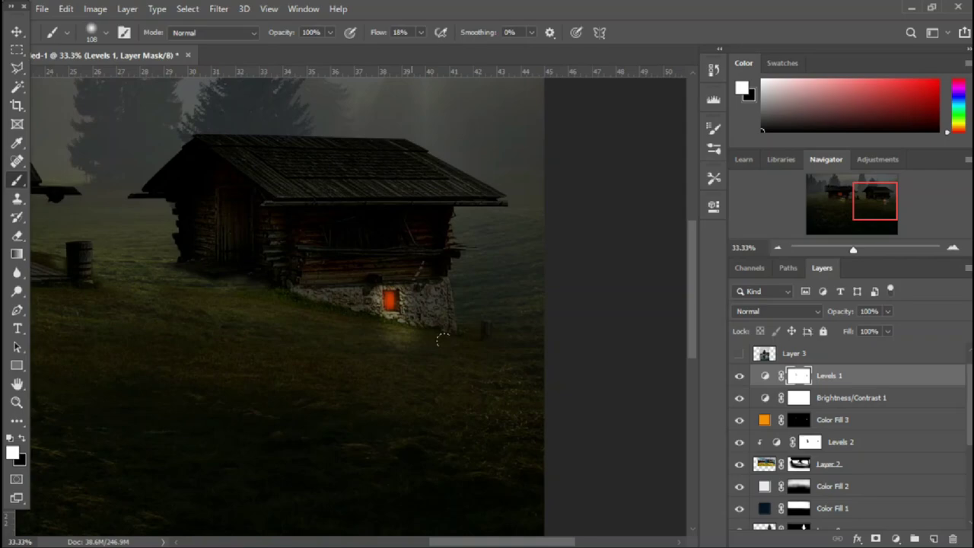
{"action": "left_click", "coordinate": [104, 34]}
{"action": "left_click", "coordinate": [393, 330]}
{"action": "key", "text": "x"}
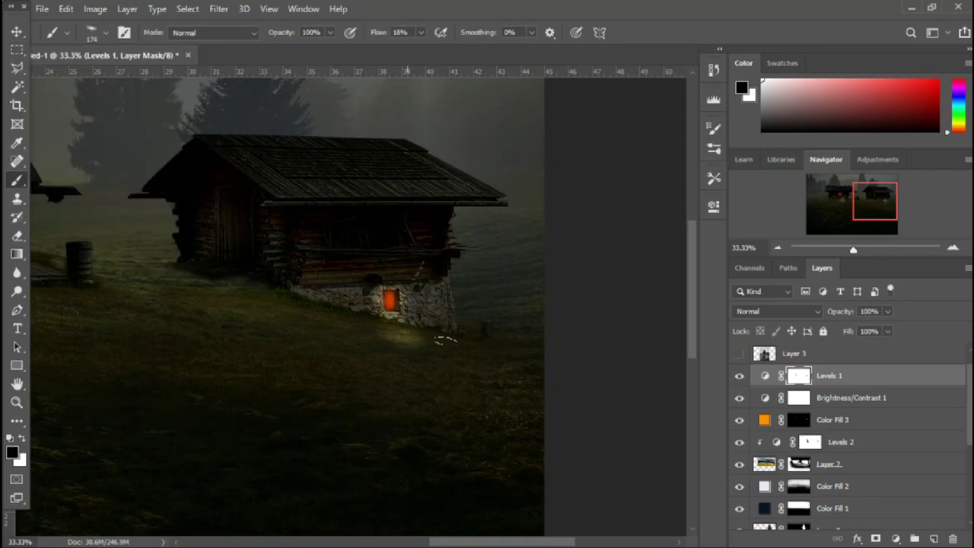
{"action": "scroll", "coordinate": [357, 342], "scroll_direction": "down", "scroll_amount": 1}
{"action": "scroll", "coordinate": [357, 342], "scroll_direction": "down", "scroll_amount": 1}
Load the light-pool mask as a selection and add a Color Balance layer with midtones nudged toward yellow
{"action": "key", "text": "v"}
{"action": "left_click", "coordinate": [168, 9]}
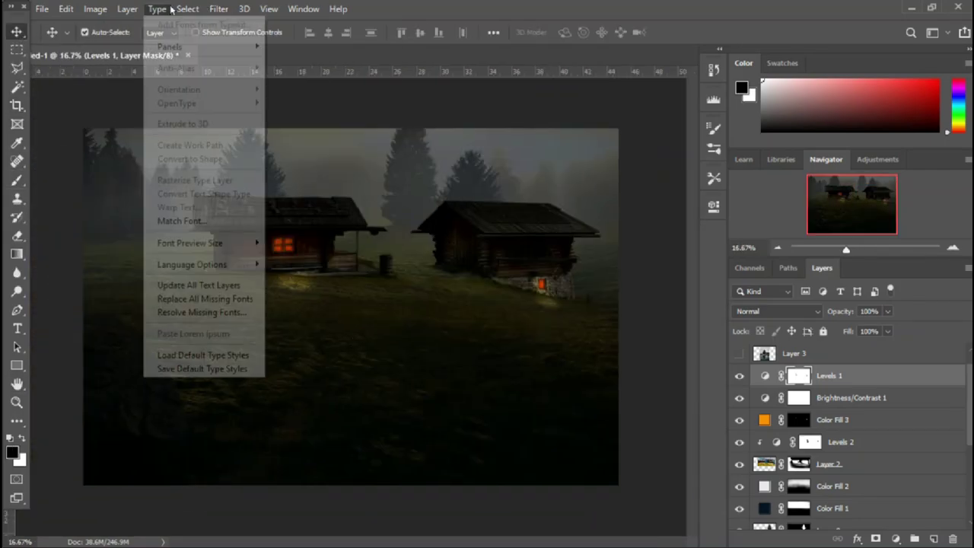
{"action": "left_click", "coordinate": [198, 309]}
{"action": "key", "text": "Return"}
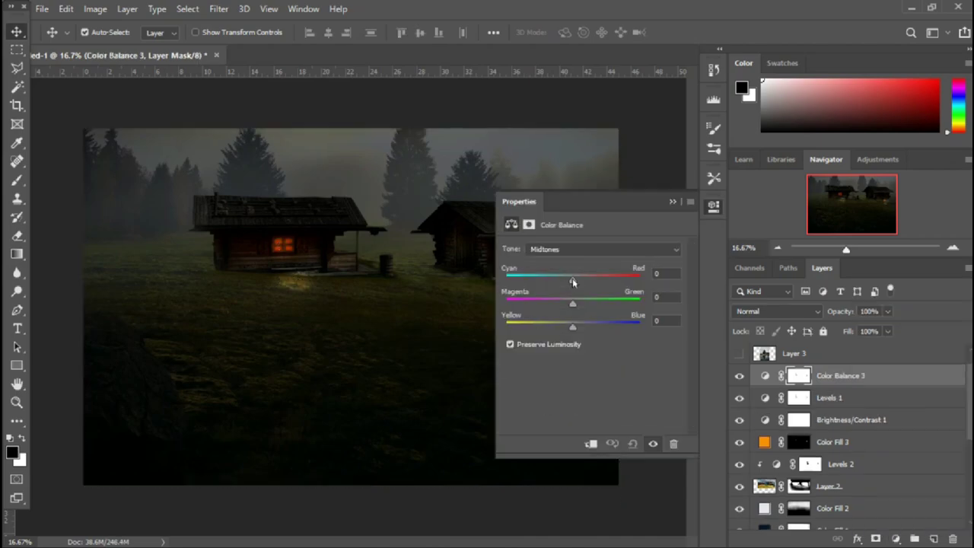
{"action": "left_click_drag", "start_coordinate": [573, 326], "coordinate": [567, 326]}
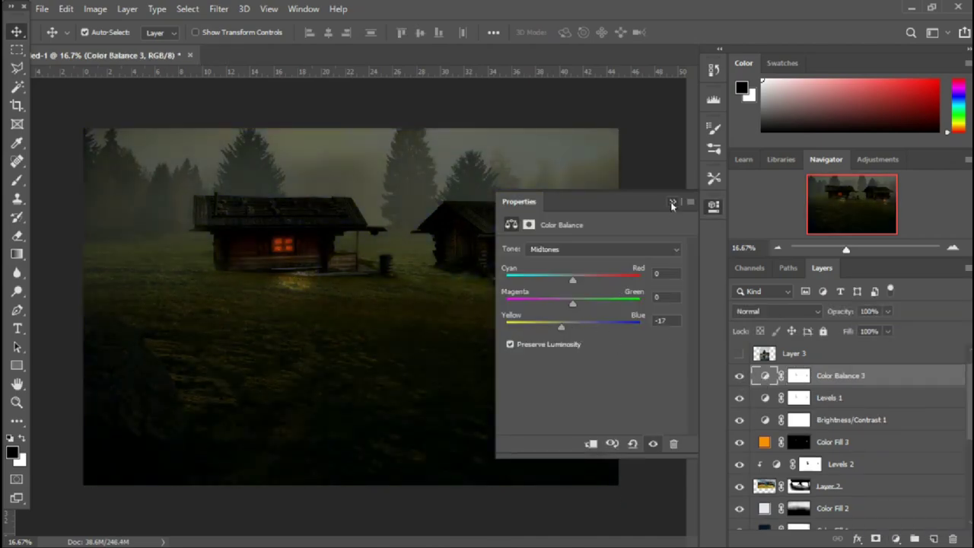
{"action": "left_click", "coordinate": [672, 204]}
Set the Color Balance 3 highlights Cyan–Red to -38
{"action": "key", "text": "ctrl+plus"}
{"action": "left_click", "coordinate": [785, 378]}
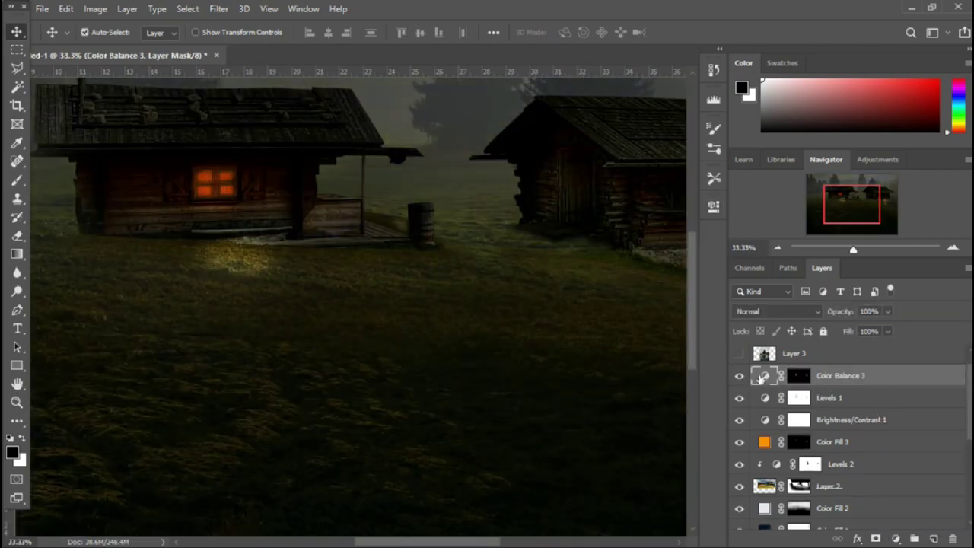
{"action": "double_click", "coordinate": [762, 376]}
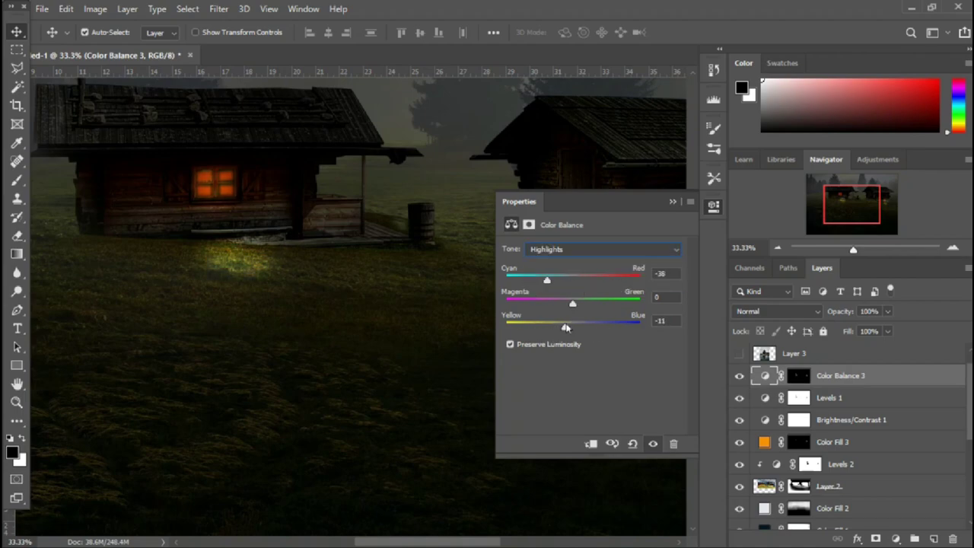
{"action": "left_click", "coordinate": [672, 200]}
{"action": "left_click", "coordinate": [798, 375]}
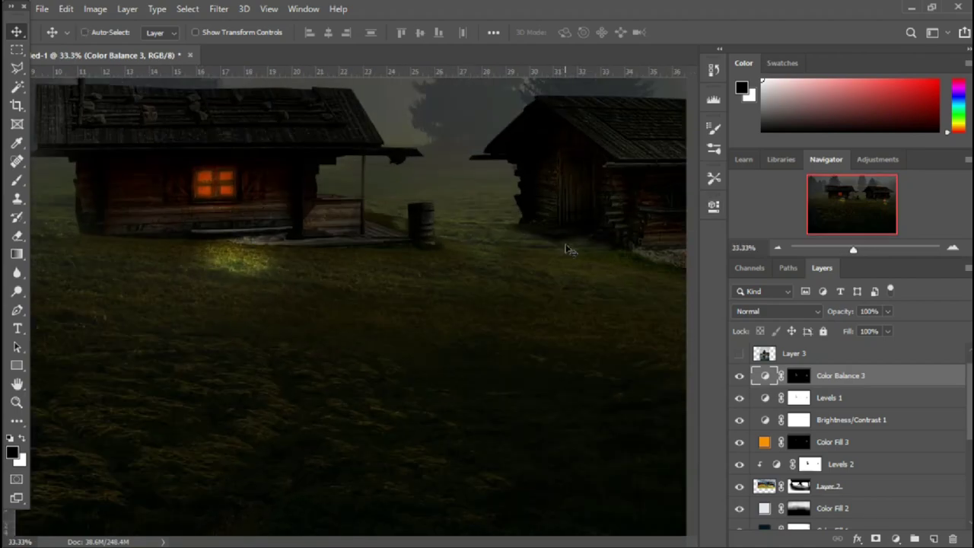
{"action": "key", "text": "h"}
{"action": "left_click_drag", "start_coordinate": [457, 304], "coordinate": [266, 289]}
Add a colorized Hue/Saturation layer over the light pools: Hue 29, Saturation 100, Lightness -13
{"action": "left_click", "coordinate": [187, 9]}
{"action": "left_click", "coordinate": [202, 314]}
{"action": "left_click", "coordinate": [600, 131]}
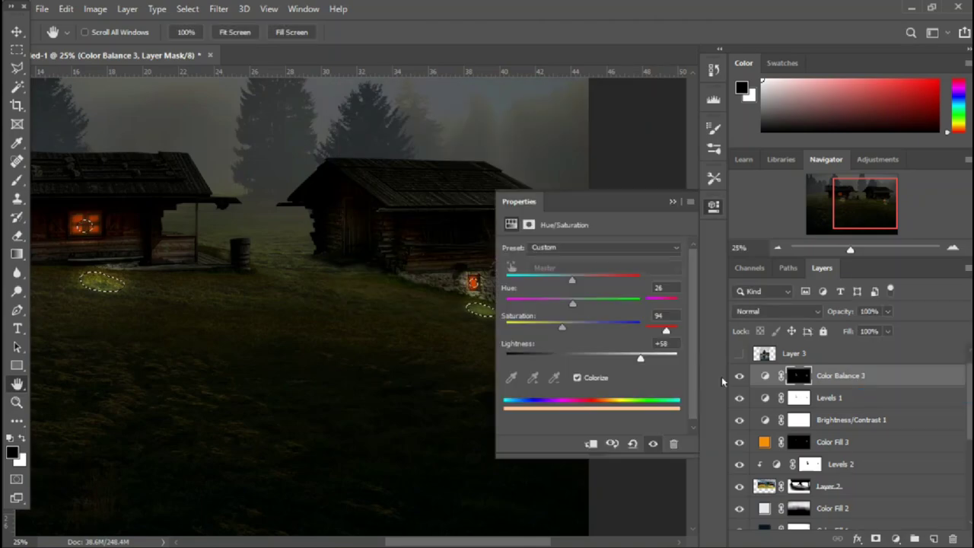
{"action": "left_click_drag", "start_coordinate": [630, 332], "coordinate": [551, 327]}
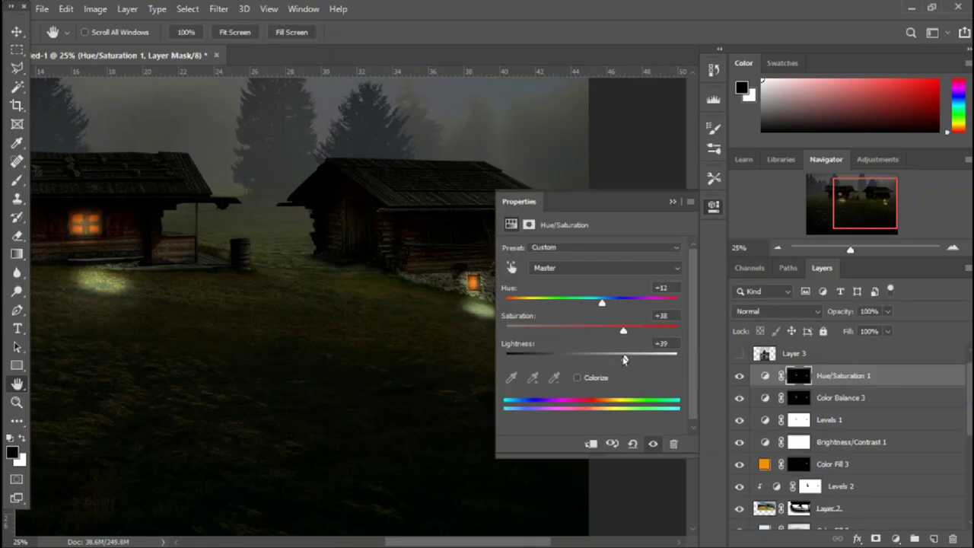
{"action": "left_click", "coordinate": [577, 377]}
{"action": "left_click_drag", "start_coordinate": [591, 358], "coordinate": [571, 359]}
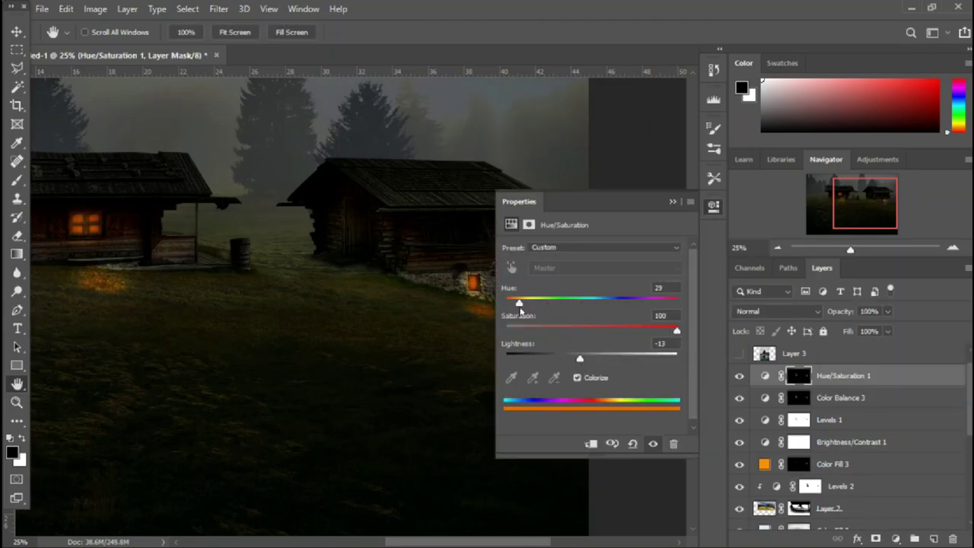
Blend Hue/Saturation 1 as Soft Light and Color Balance 3 as Color
{"action": "left_click", "coordinate": [776, 311]}
{"action": "left_click", "coordinate": [755, 373]}
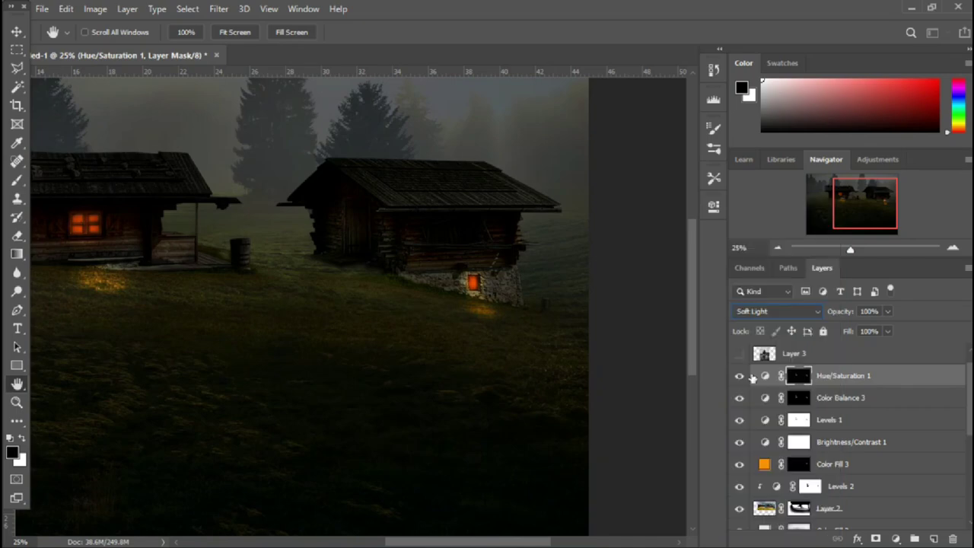
{"action": "left_click", "coordinate": [813, 399]}
{"action": "left_click", "coordinate": [776, 311]}
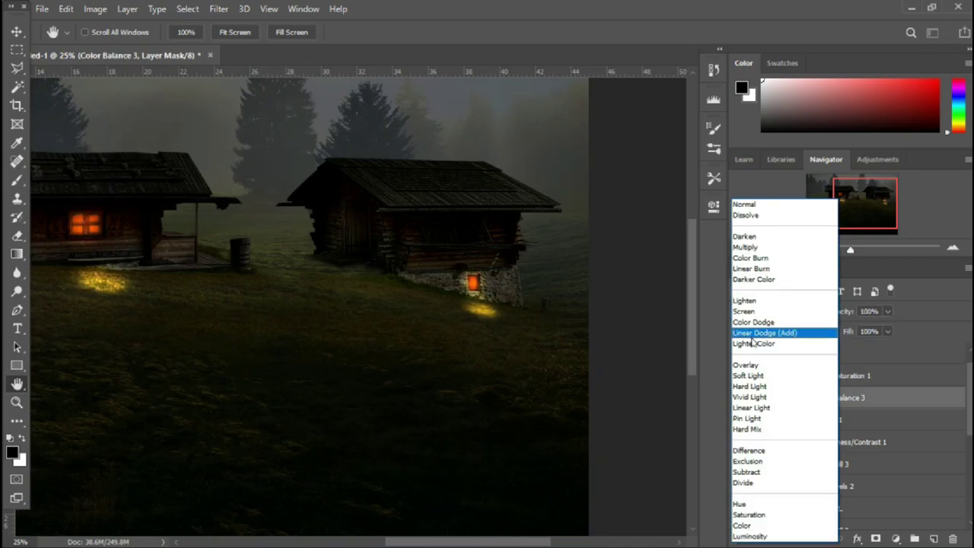
{"action": "left_click", "coordinate": [747, 536]}
{"action": "left_click_drag", "start_coordinate": [365, 318], "coordinate": [365, 317]}
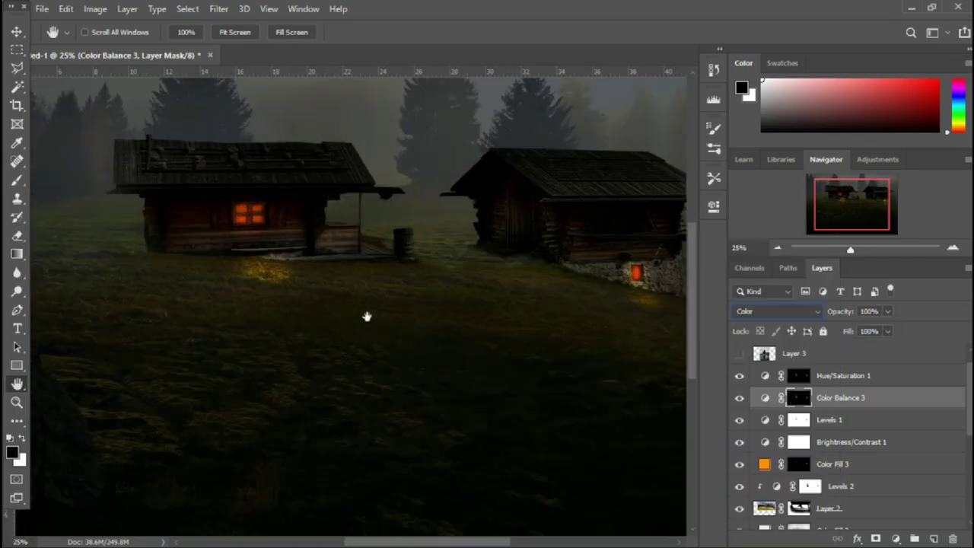
Target the window-glow Color Fill mask and switch to the Brush tool
{"action": "left_click", "coordinate": [829, 441]}
{"action": "left_click", "coordinate": [801, 490]}
{"action": "key", "text": "b"}
{"action": "left_click", "coordinate": [712, 127]}
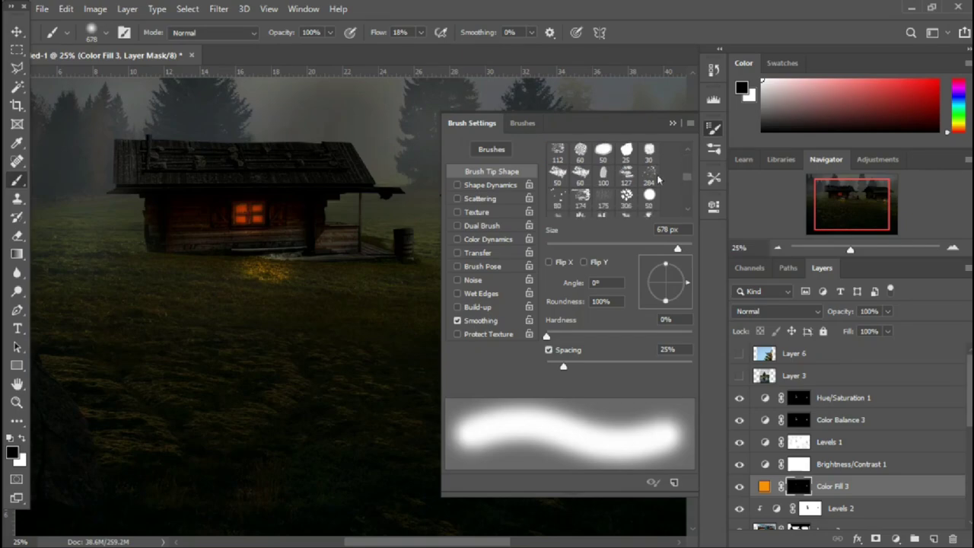
Choose a large soft brush preset and shrink it to 372 px
{"action": "scroll", "coordinate": [647, 183], "scroll_direction": "down", "scroll_amount": 3}
{"action": "scroll", "coordinate": [626, 183], "scroll_direction": "down", "scroll_amount": 2}
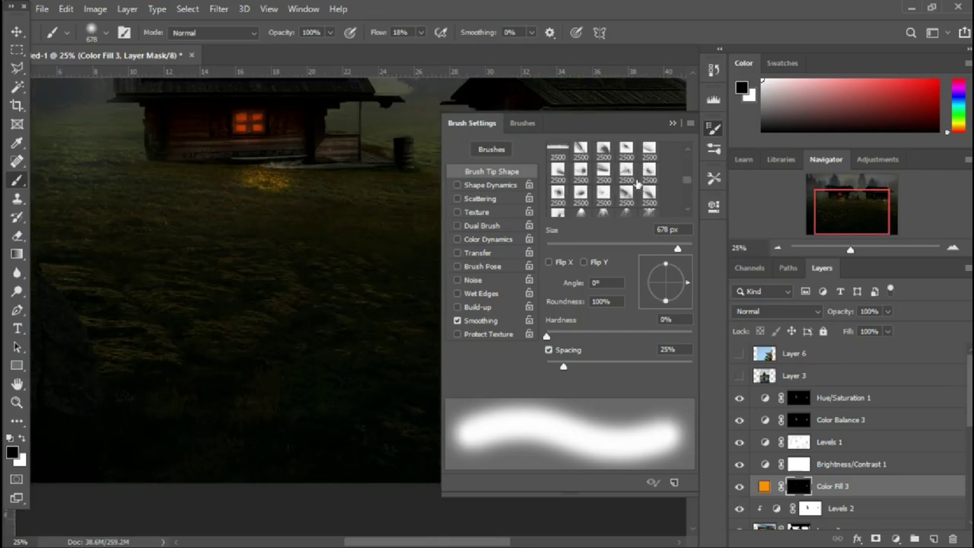
{"action": "left_click", "coordinate": [609, 184]}
{"action": "left_click", "coordinate": [713, 127]}
{"action": "left_click_drag", "start_coordinate": [248, 149], "coordinate": [248, 149]}
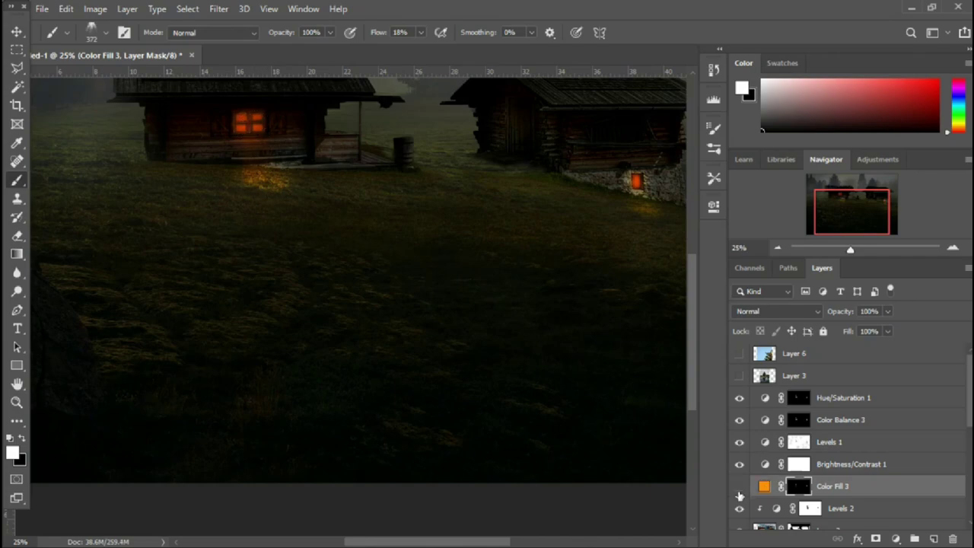
{"action": "left_click_drag", "start_coordinate": [536, 325], "coordinate": [384, 328]}
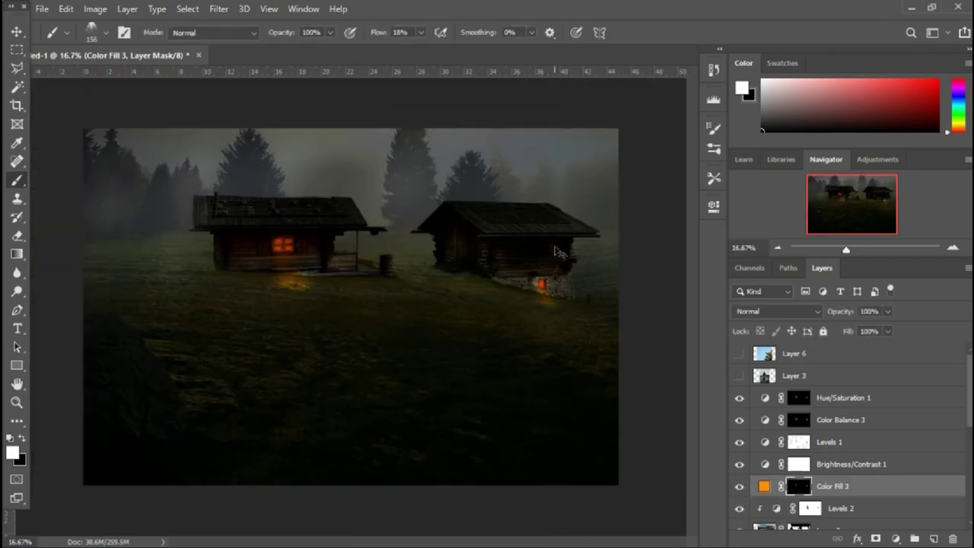